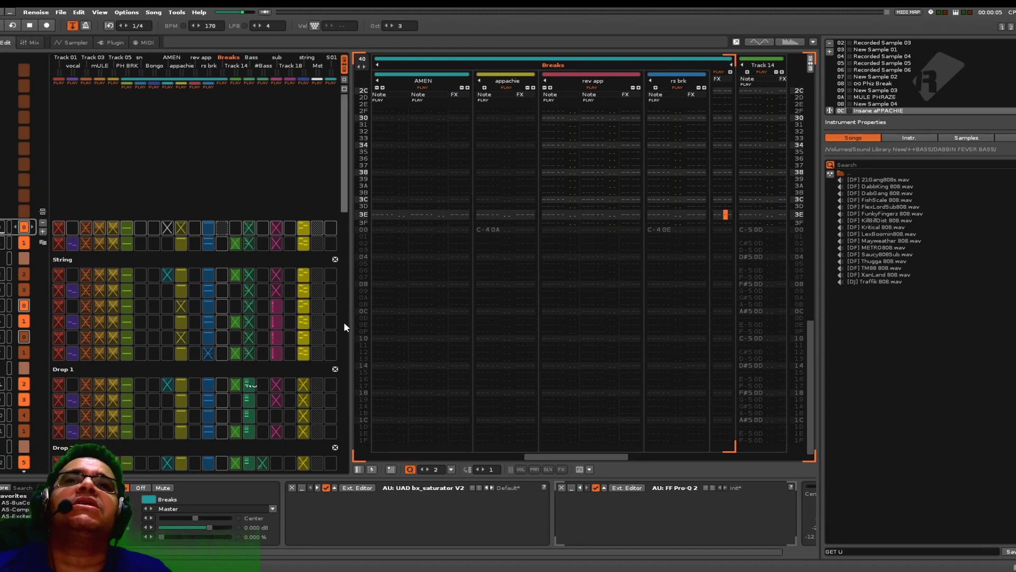
Step: Look through the song's pattern arrangement and play briefly from the first pattern of the String section
scroll(108, 272, "down", 5)
scroll(108, 272, "up", 5)
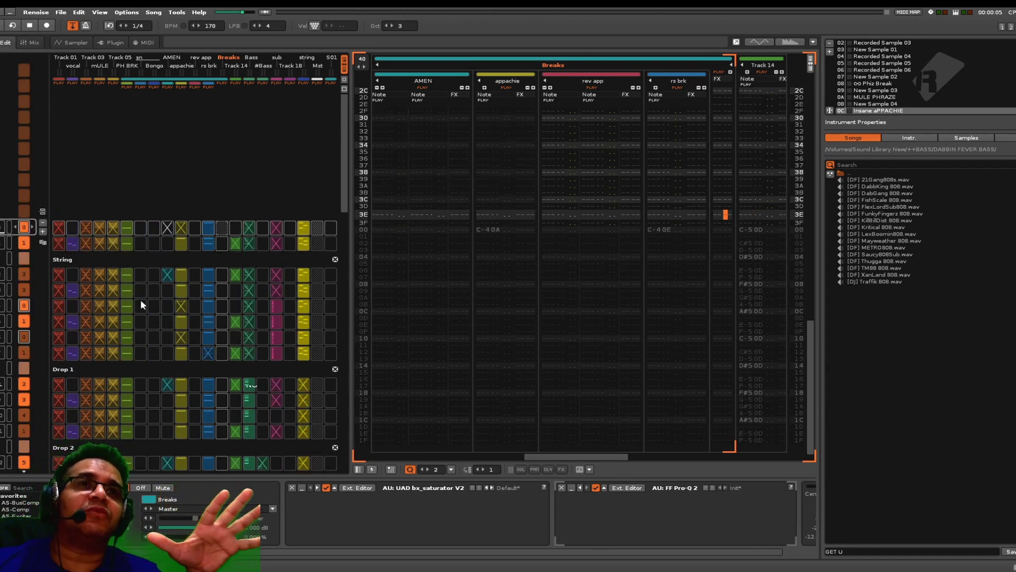
scroll(140, 300, "down", 5)
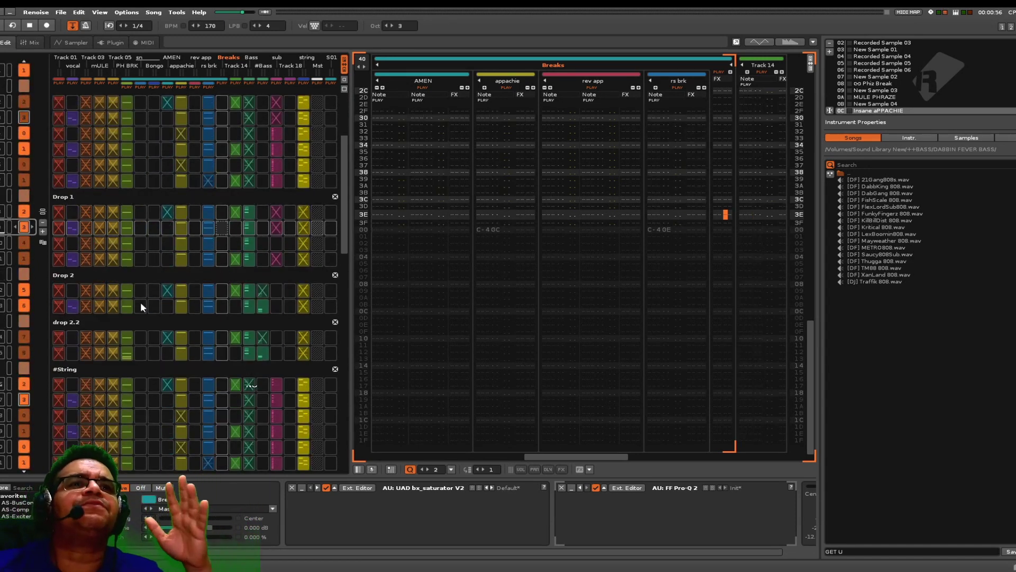
scroll(140, 302, "up", 5)
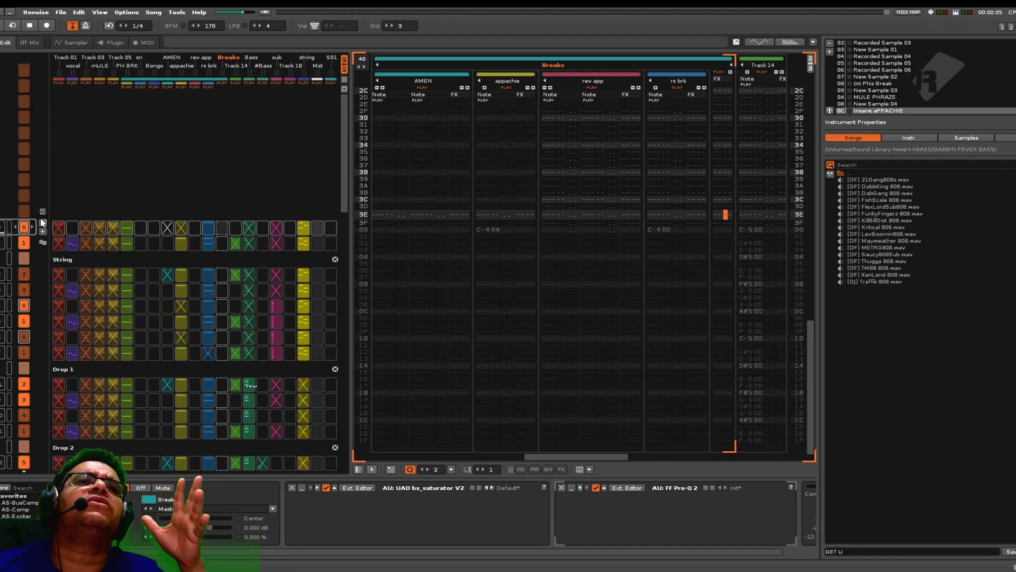
double_click(1, 278)
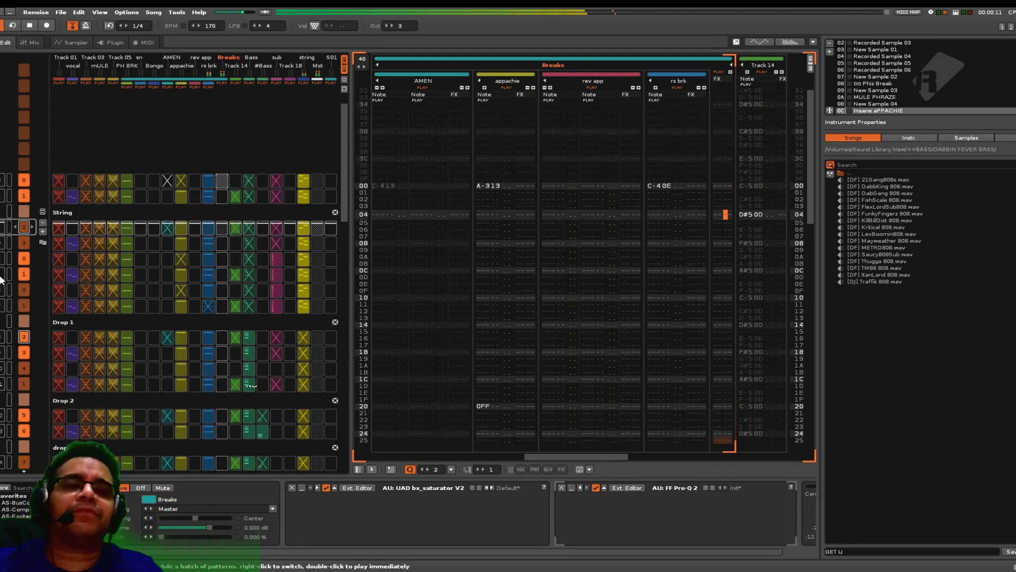
key("space")
Step: Delete the sequence patterns from the start of the String section through the #Drop 1 section
double_click(43, 225)
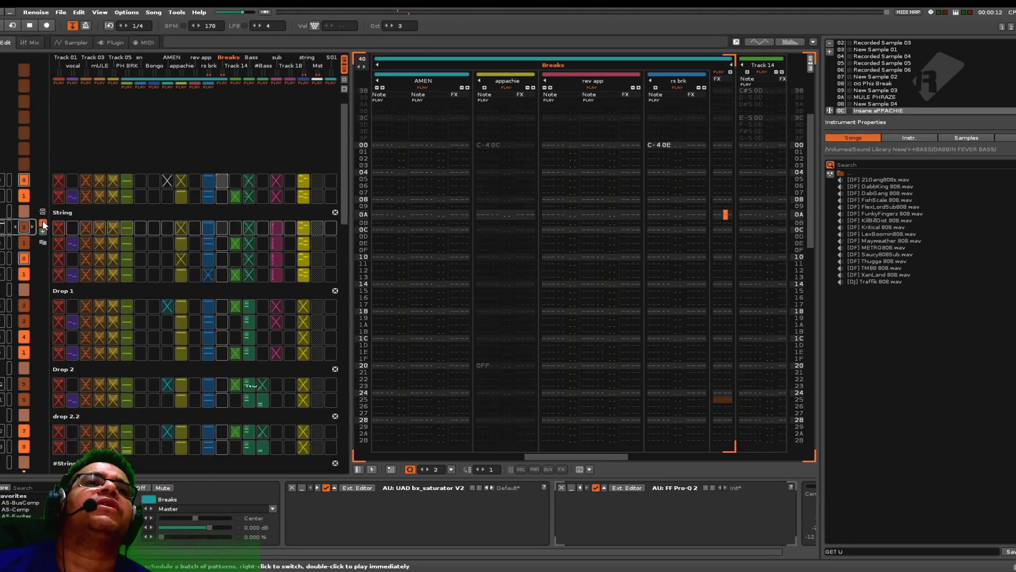
triple_click(43, 225)
triple_click(43, 225)
triple_click(43, 225)
triple_click(44, 225)
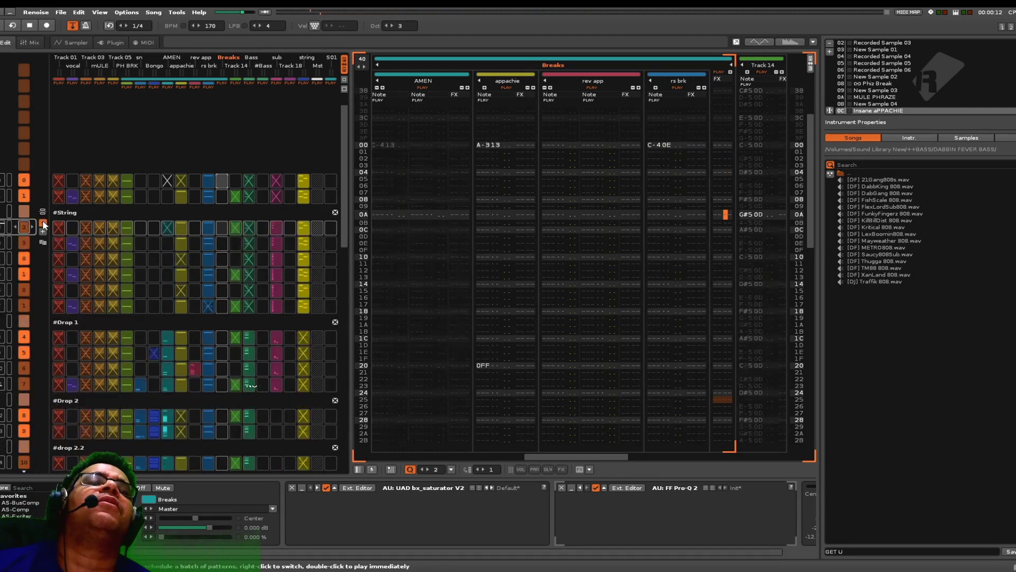
double_click(43, 225)
double_click(44, 225)
triple_click(44, 225)
triple_click(44, 225)
left_click(45, 226)
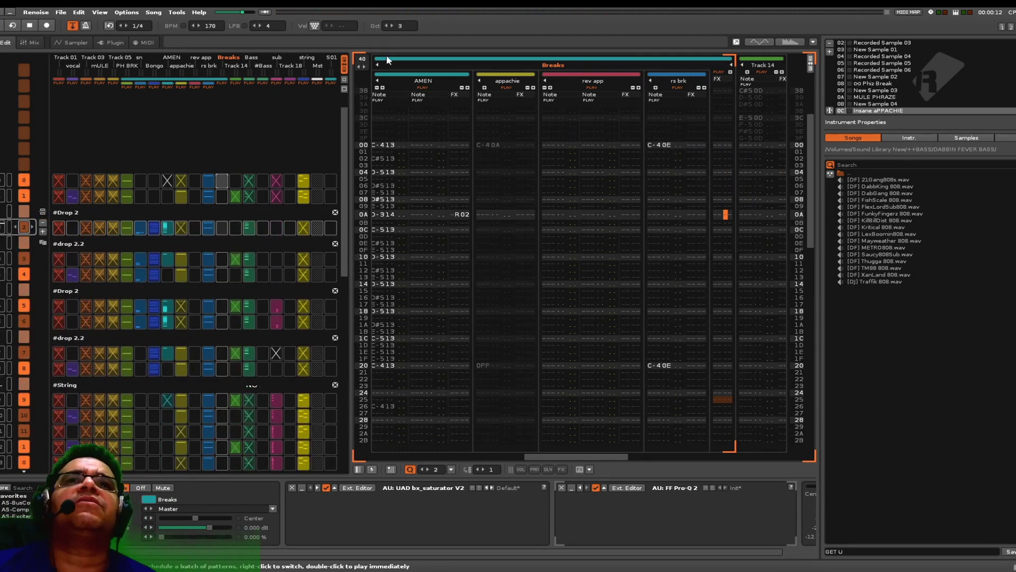
Step: Hide the pattern matrix and delete further sequence patterns until only the opening two and the last two remain
left_click(345, 64)
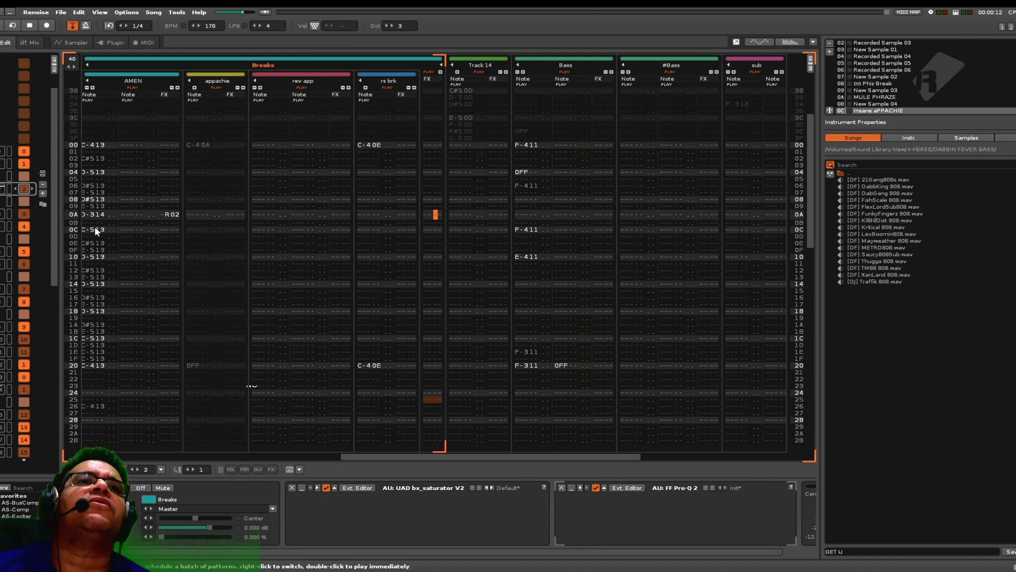
left_click(43, 186)
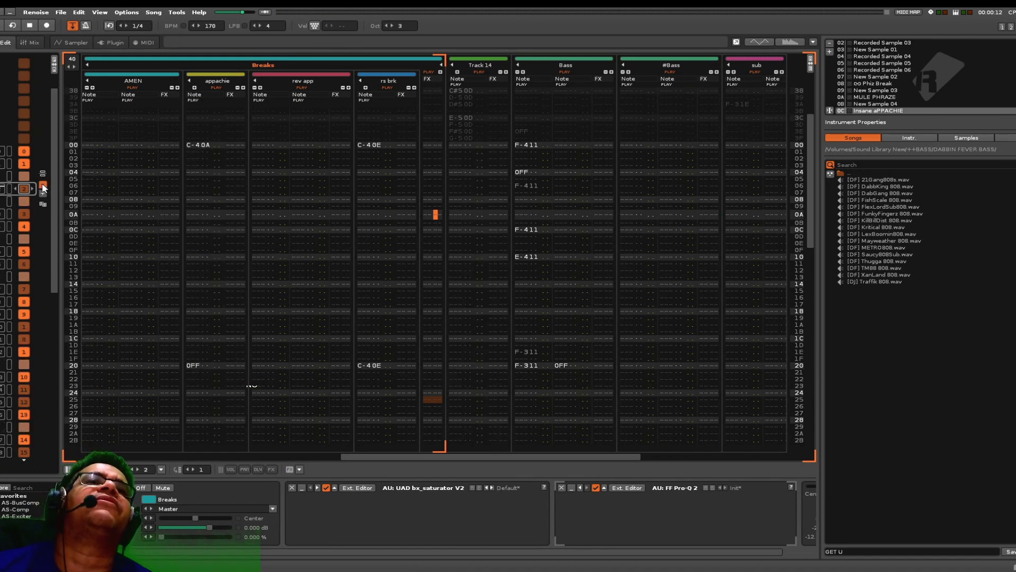
left_click(43, 187)
left_click(43, 187)
left_click(43, 187)
left_click(43, 187)
left_click(43, 187)
left_click(43, 187)
left_click(43, 187)
left_click(43, 187)
left_click(43, 187)
left_click(43, 187)
left_click(43, 187)
left_click(43, 187)
left_click(43, 187)
left_click(43, 187)
left_click(43, 188)
left_click(42, 187)
left_click(43, 186)
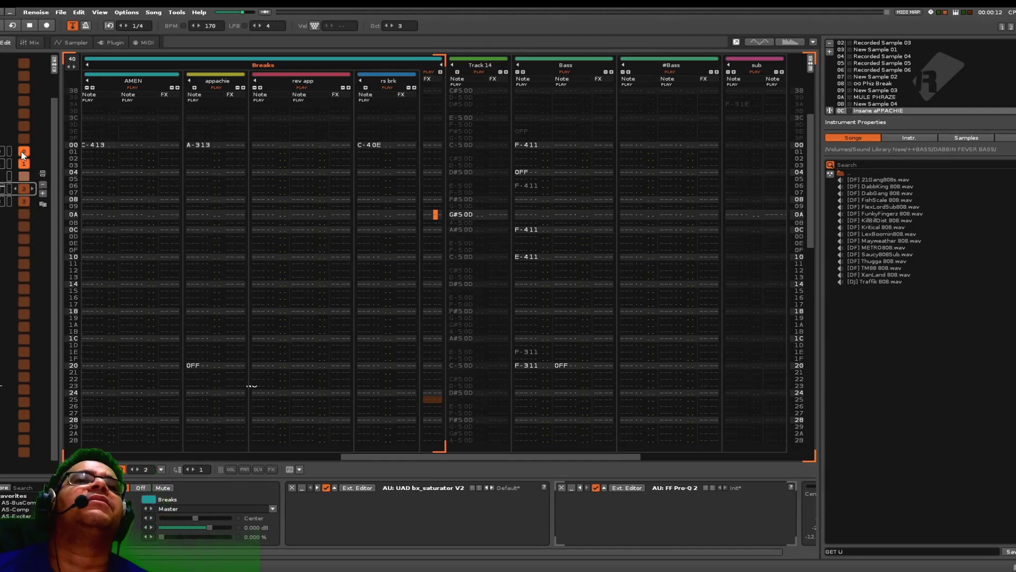
Step: Delete the surplus remaining patterns, starting from the song's first, to leave a single #drop 2.2 pattern
left_click(9, 152)
left_click(45, 186)
left_click(43, 187)
left_click(43, 185)
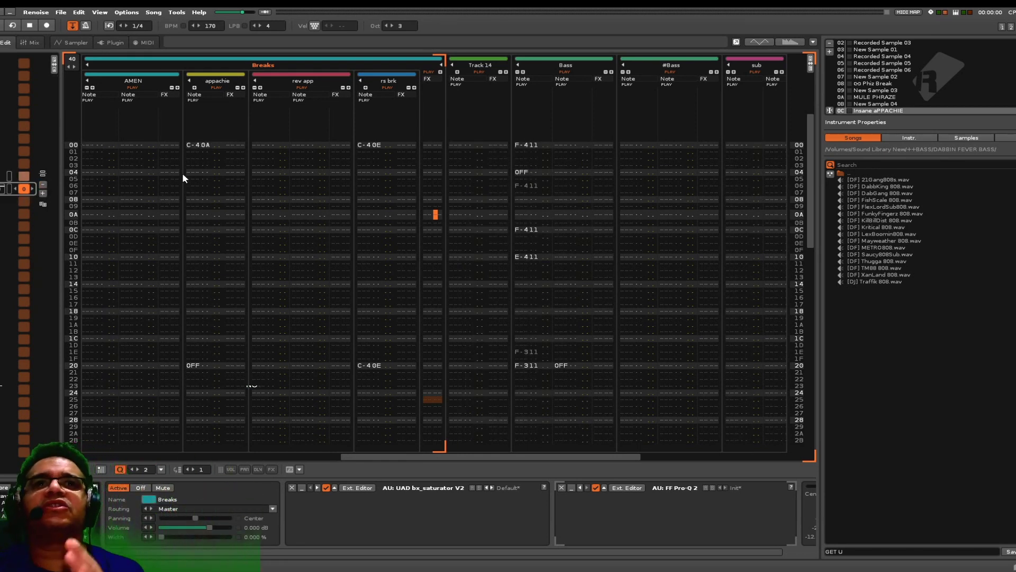
Step: Show the pattern matrix beside the pattern editor and play back the remaining #drop 2.2 pattern
left_click_drag(342, 456, 74, 449)
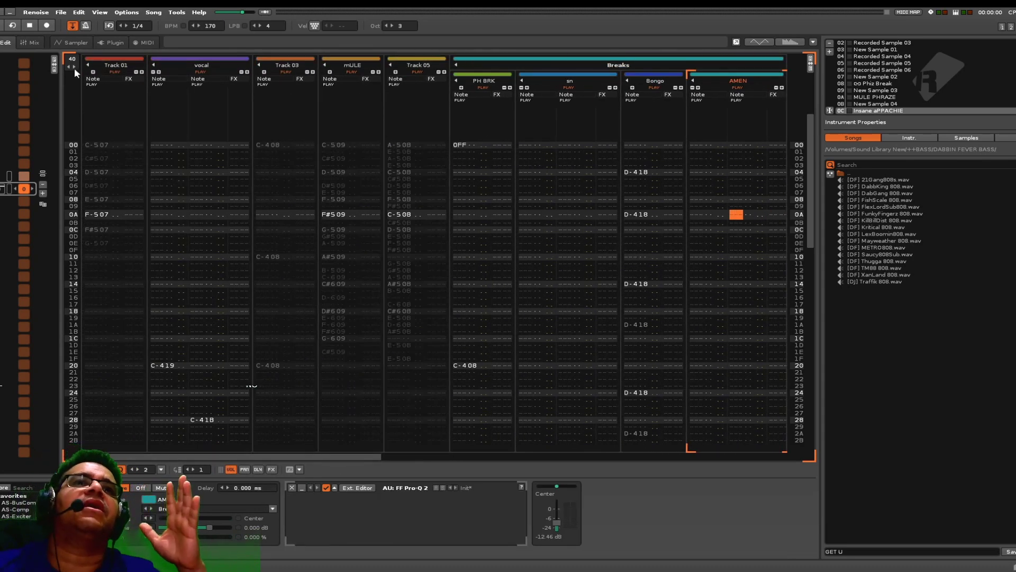
left_click(54, 64)
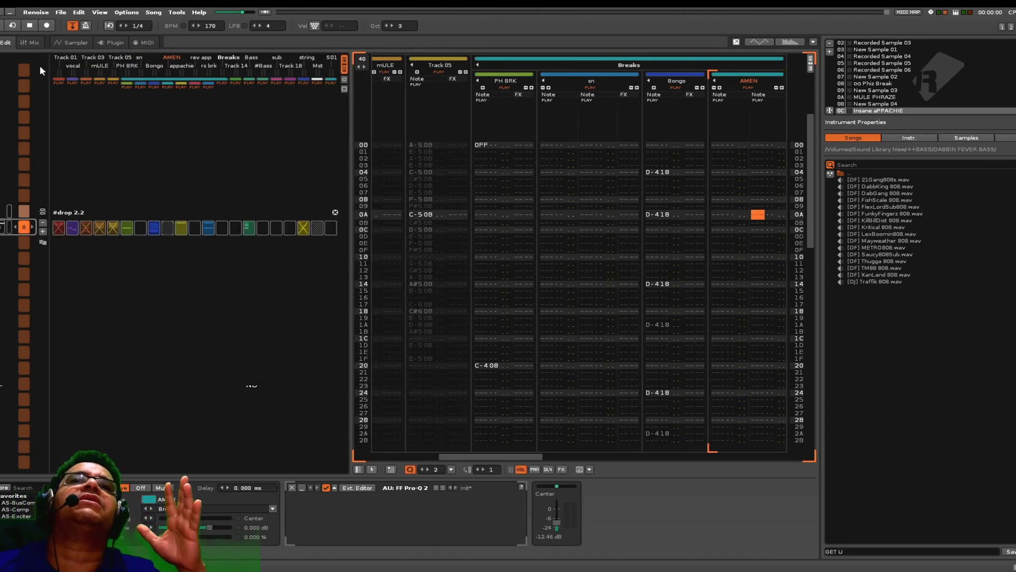
left_click(345, 59)
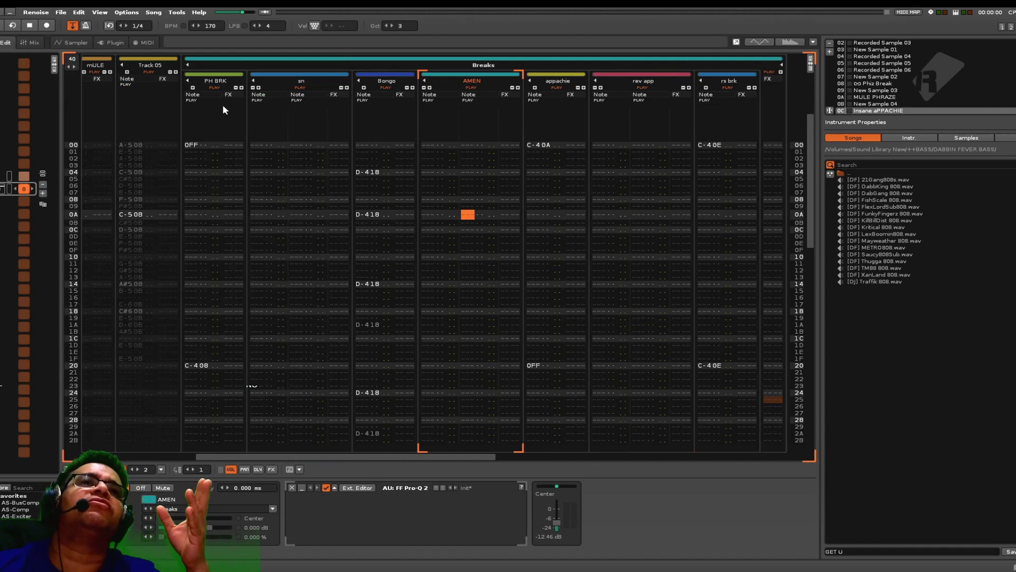
left_click(53, 63)
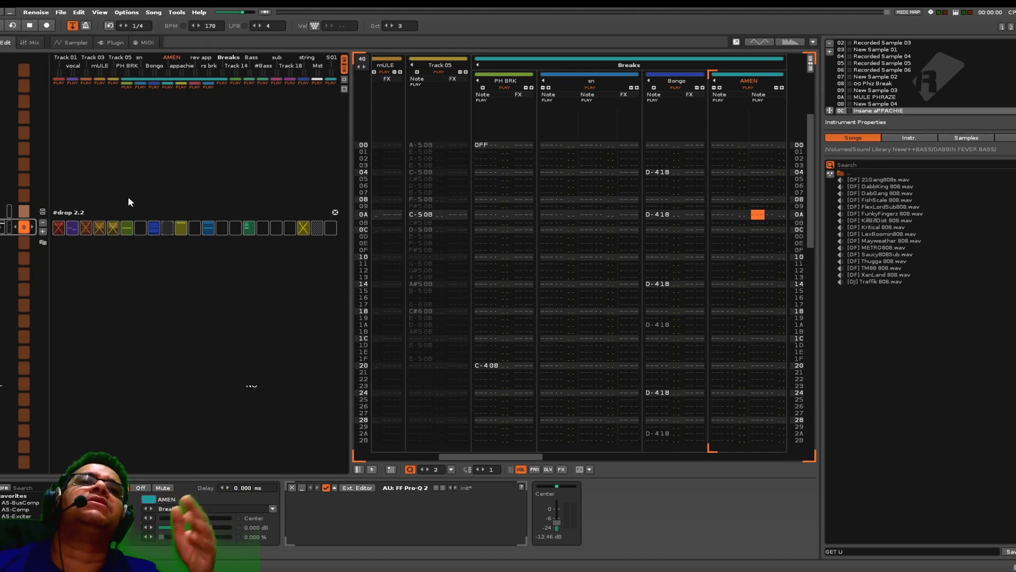
left_click(91, 291)
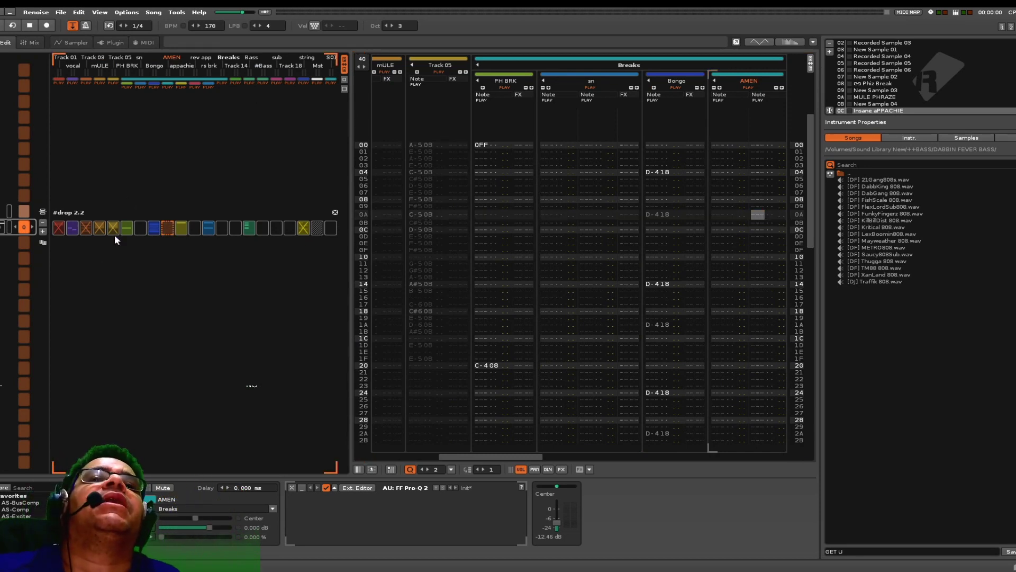
key("space")
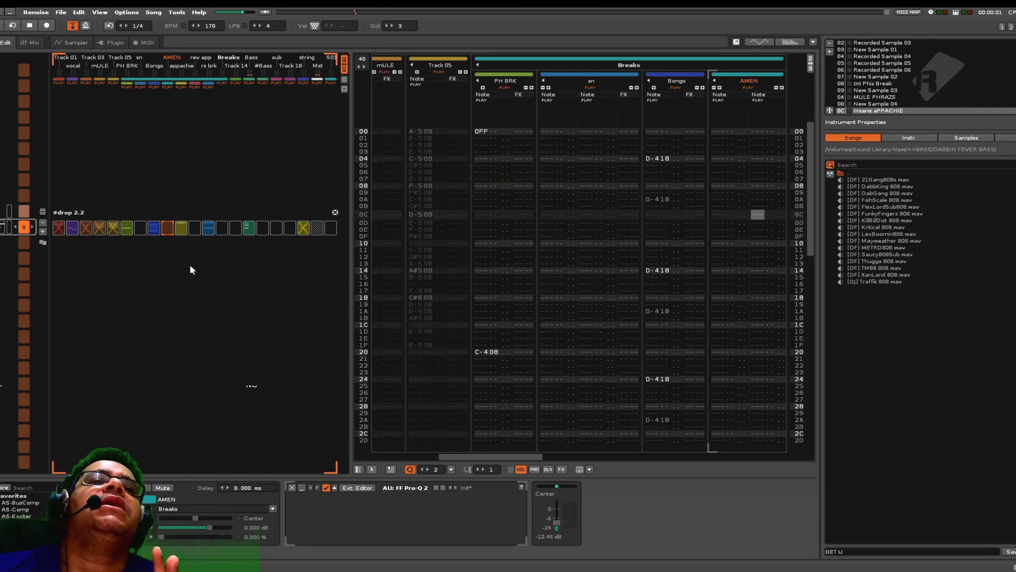
Step: Duplicate the #drop 2.2 pattern and select the CHUNK PHRAZE AMEN instrument with the cursor in the AMEN track's first note column
left_click(43, 242)
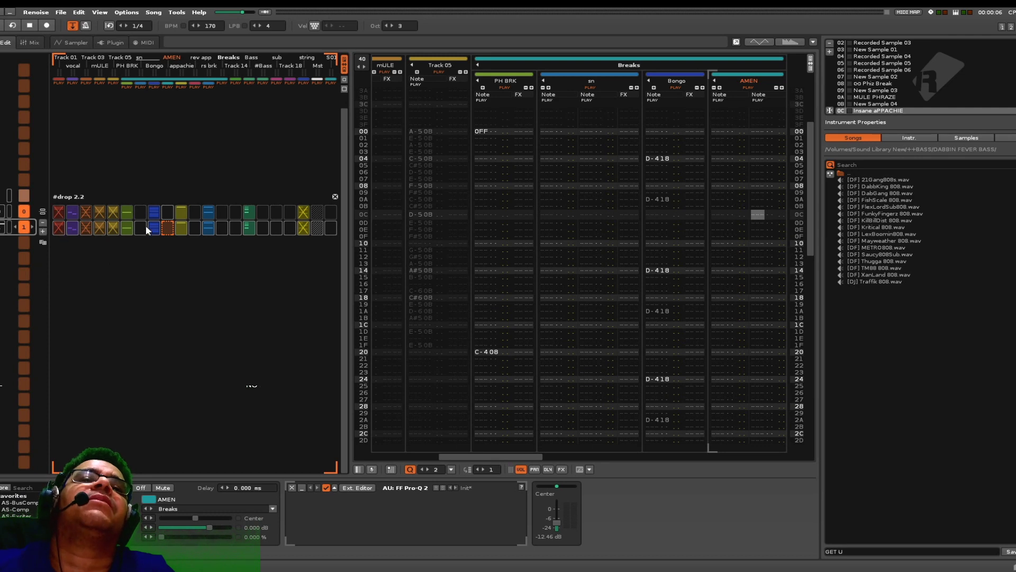
left_click(731, 216)
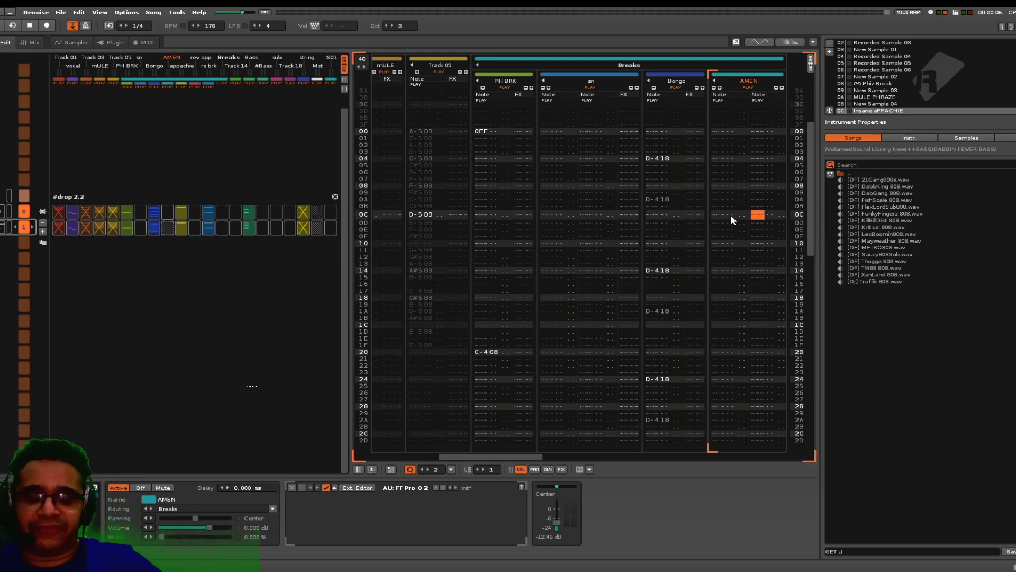
key("q")
key("q")
key("q")
scroll(903, 114, "up", 12)
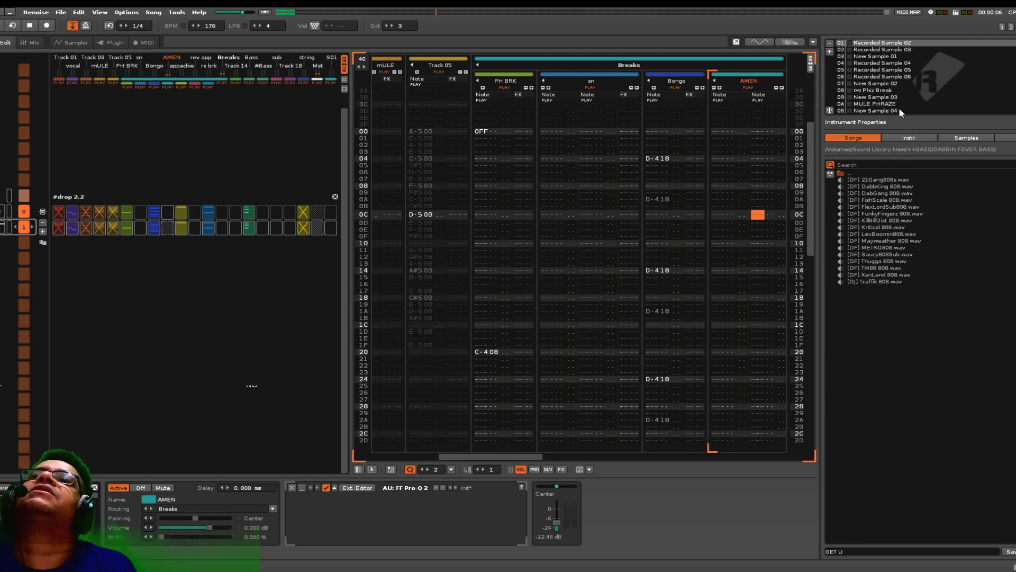
left_click(707, 213)
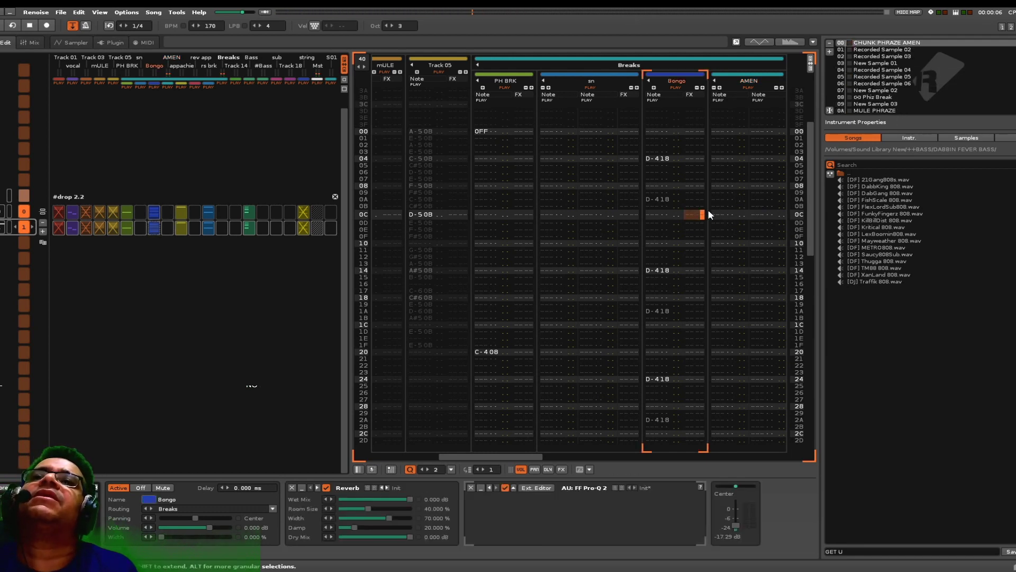
left_click(728, 212)
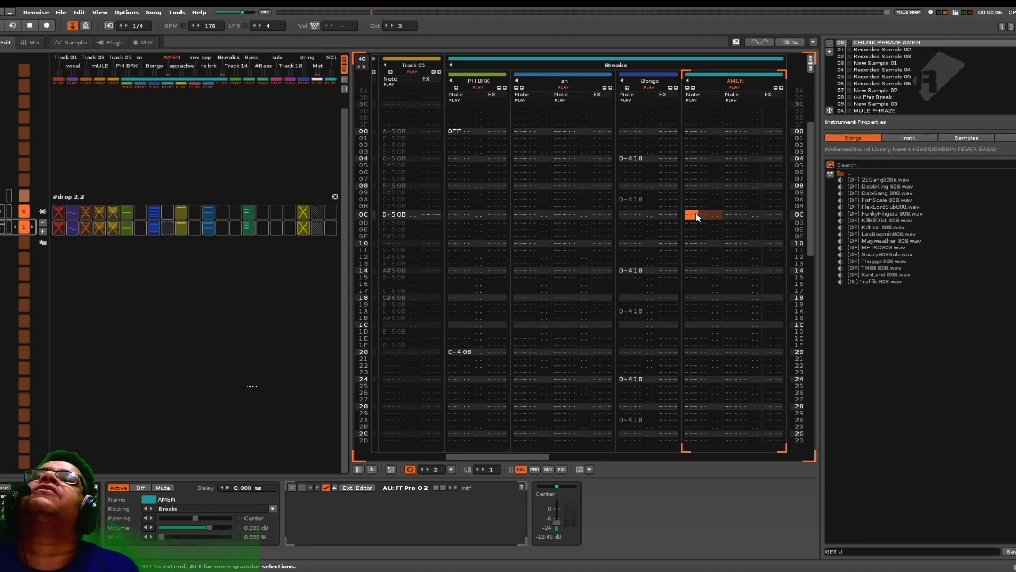
Step: Try placing a CHUNK PHRAZE AMEN note in the AMEN track of the second pattern and play it back
key("space")
key("space")
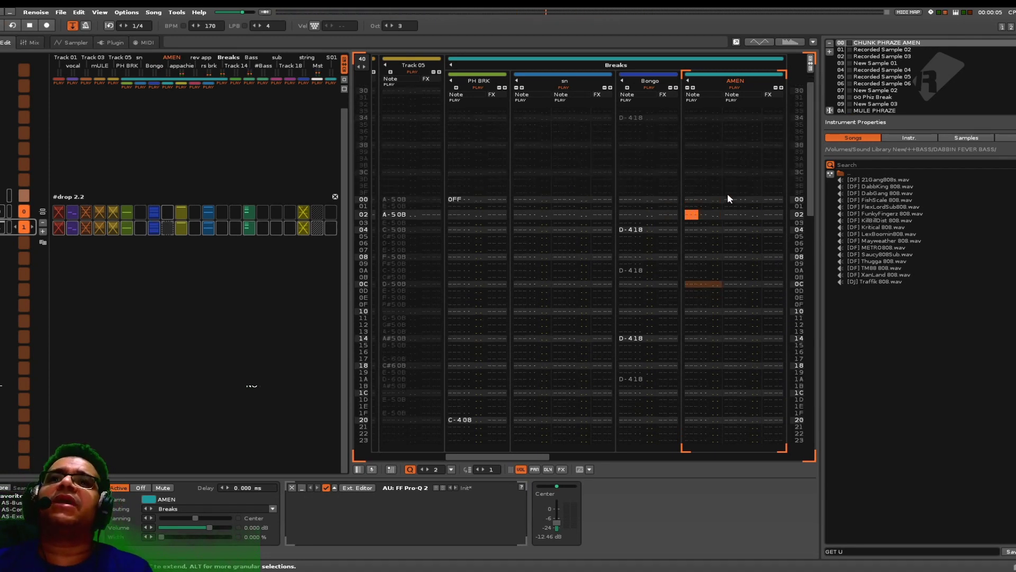
key("Up")
key("Up")
key("Escape")
key("space")
key("q")
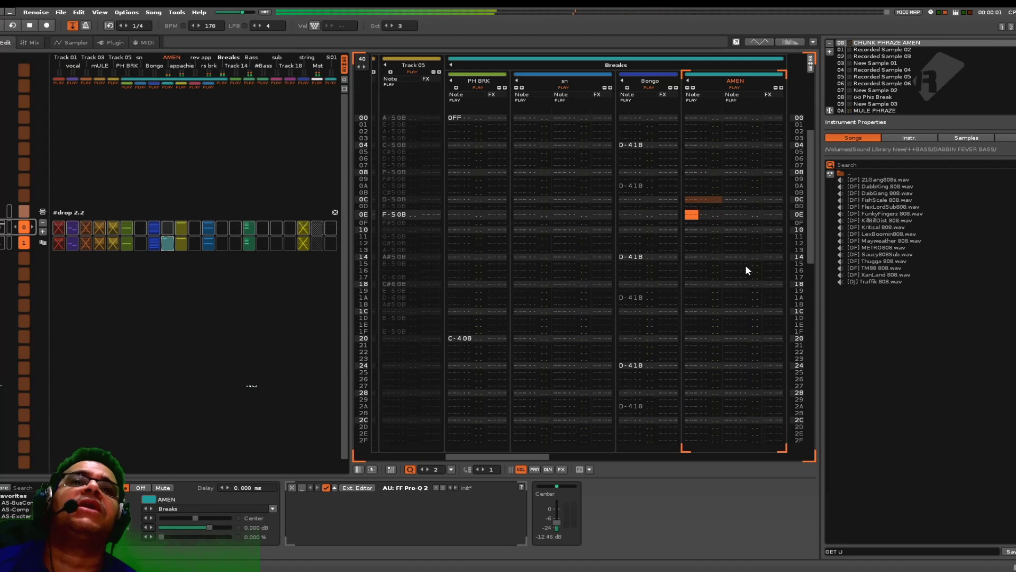
key("space")
key("space")
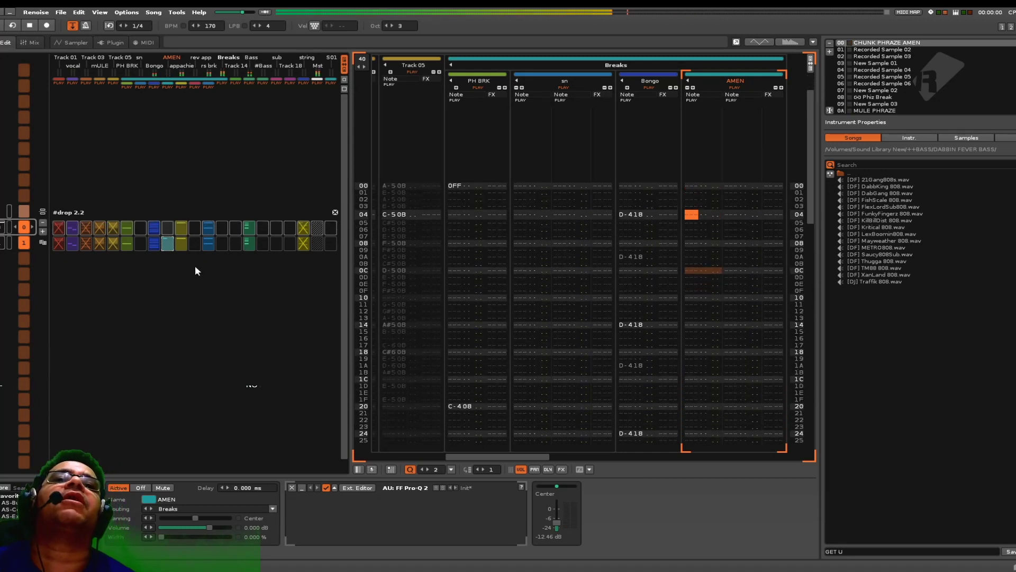
Step: Clear the AMEN track's slot in the second pattern
middle_click(166, 246)
right_click(168, 248)
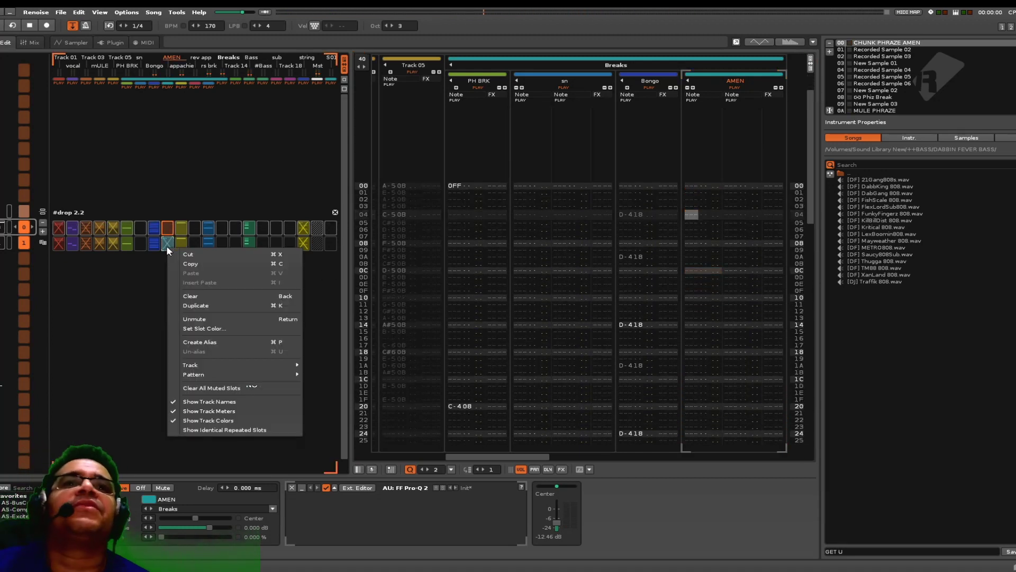
left_click(196, 297)
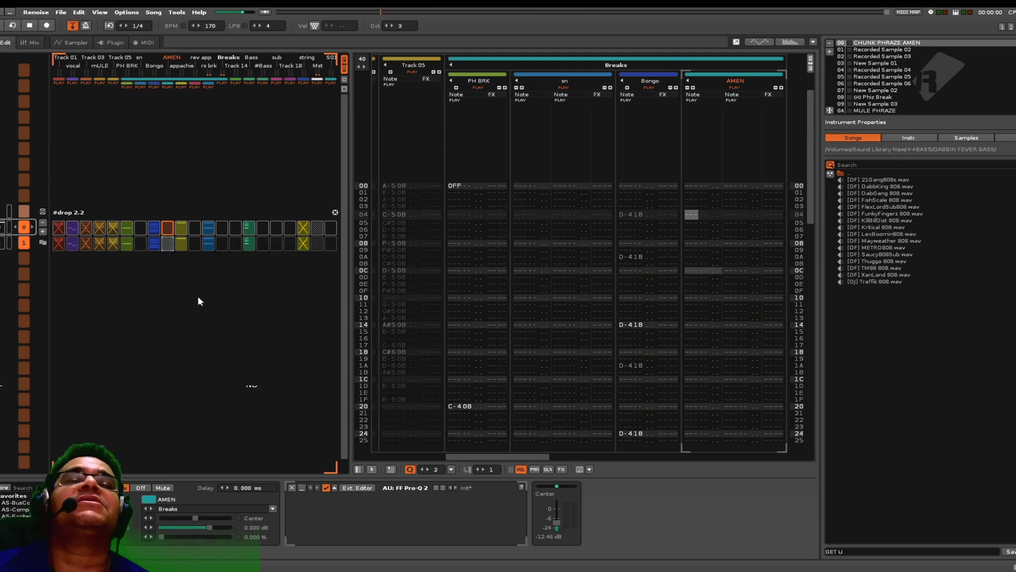
Step: Clone the pattern repeatedly until the #drop 2.2 section holds 16 patterns, and return to the first one
left_click(43, 243)
left_click(43, 243)
left_click(43, 243)
left_click(43, 243)
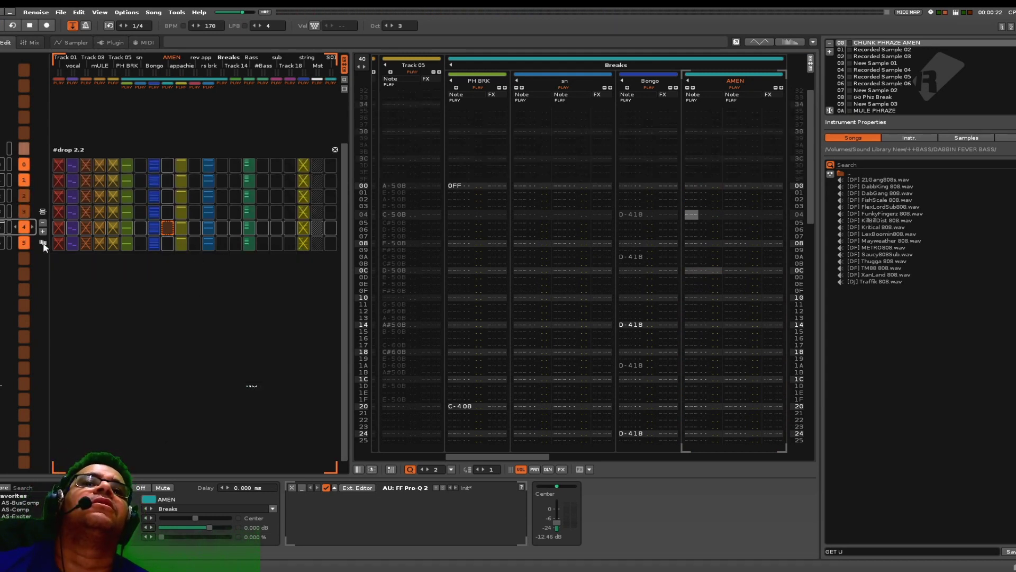
left_click(43, 243)
left_click(43, 243)
left_click(43, 243)
left_click(43, 243)
left_click(43, 243)
left_click(43, 243)
left_click(43, 243)
left_click(43, 243)
left_click(43, 243)
left_click(42, 243)
scroll(154, 245, "up", 14)
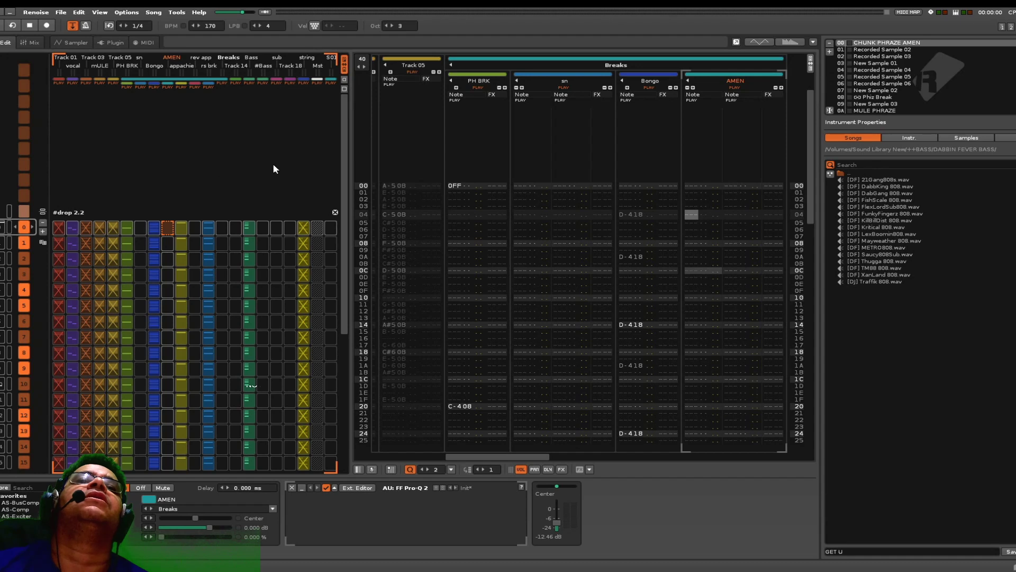
Step: Unmute the Track 03, mULE and Track 05 slots in the first pattern
left_click(98, 229)
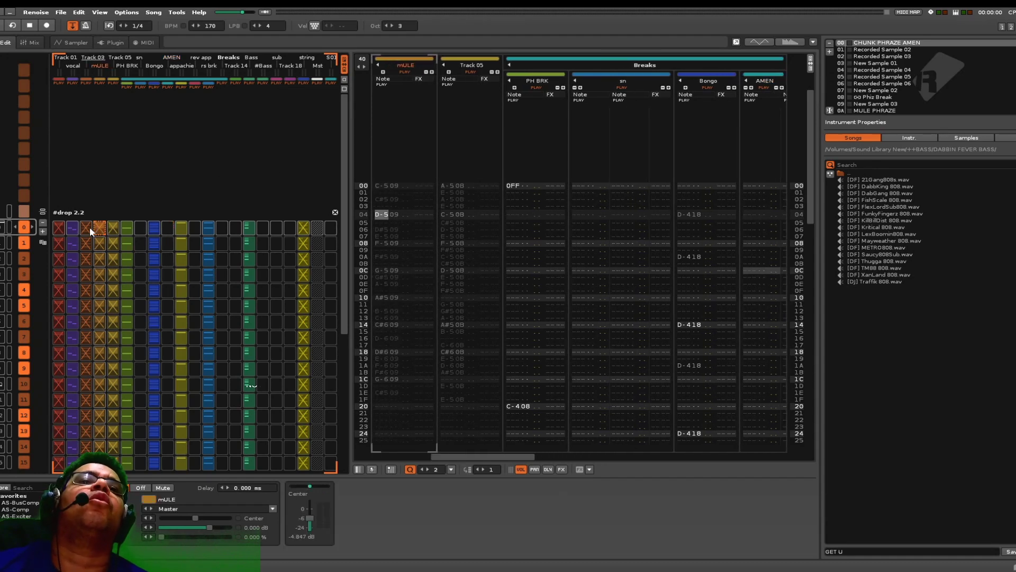
left_click(83, 228)
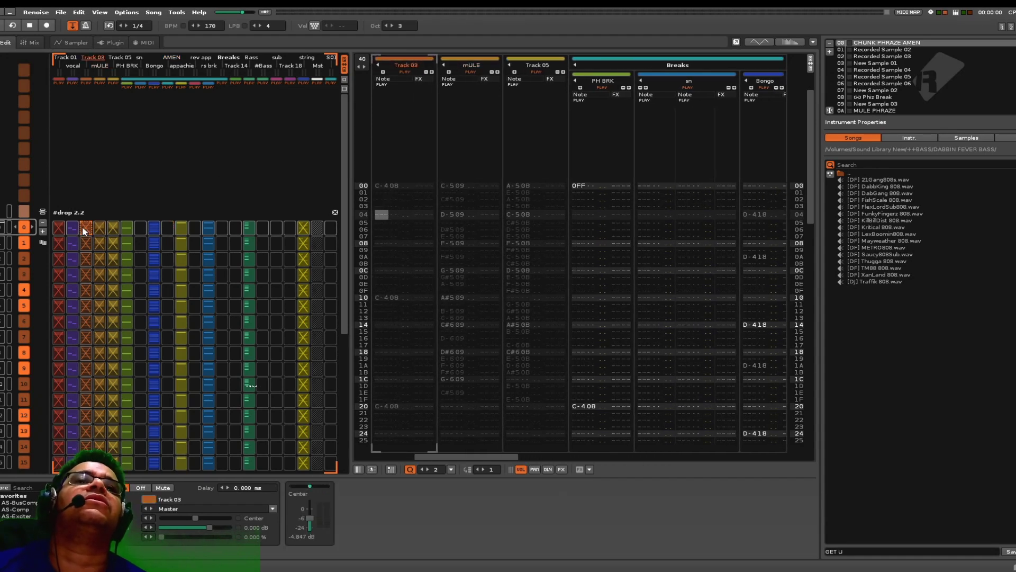
key("alt+m")
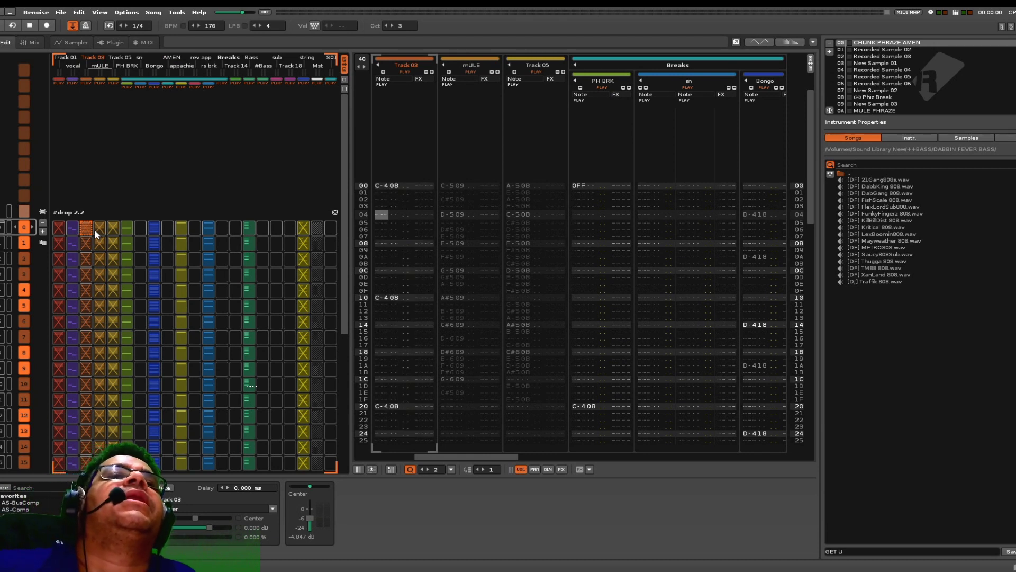
key("alt+m")
left_click(95, 231, "ctrl")
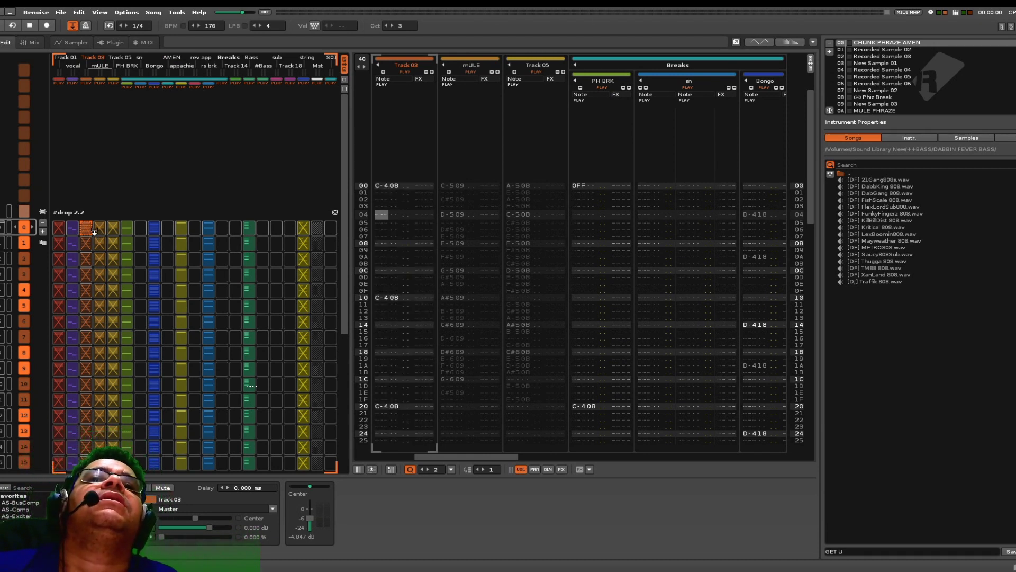
left_click(99, 228, "ctrl")
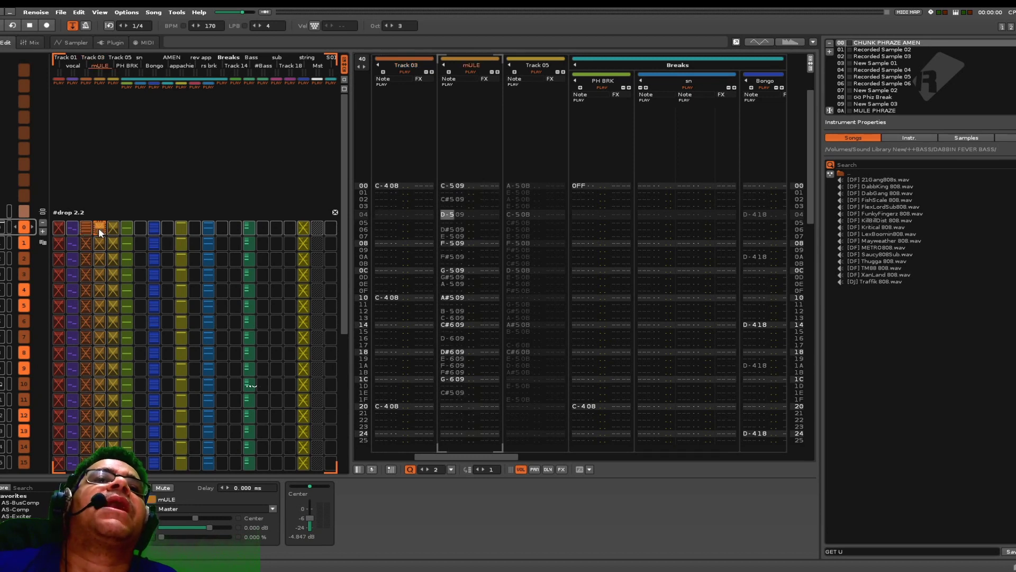
left_click(115, 229, "ctrl")
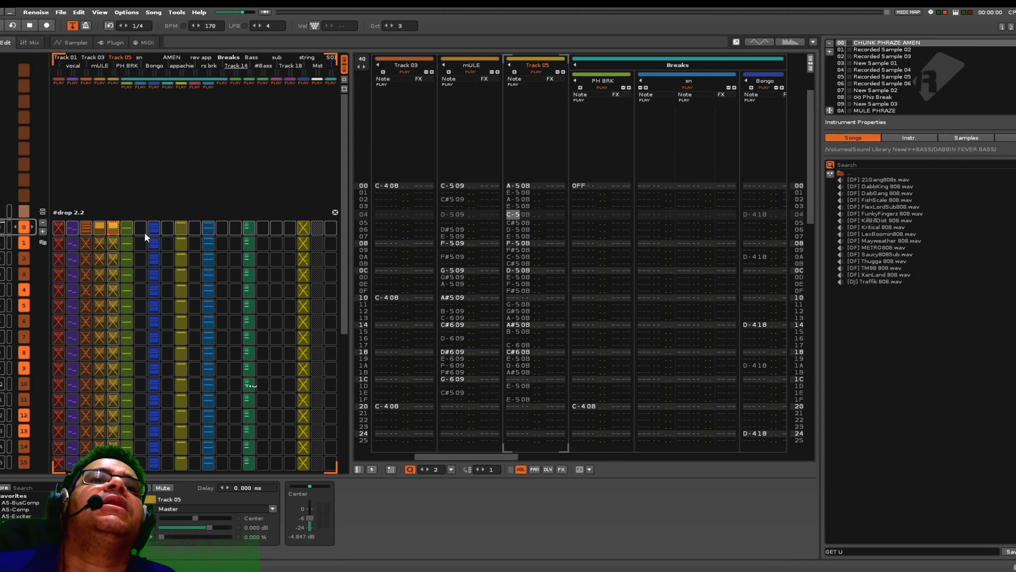
Step: Delete the cloned patterns of the #drop 2.2 section until only a single pattern remains
left_click(58, 227)
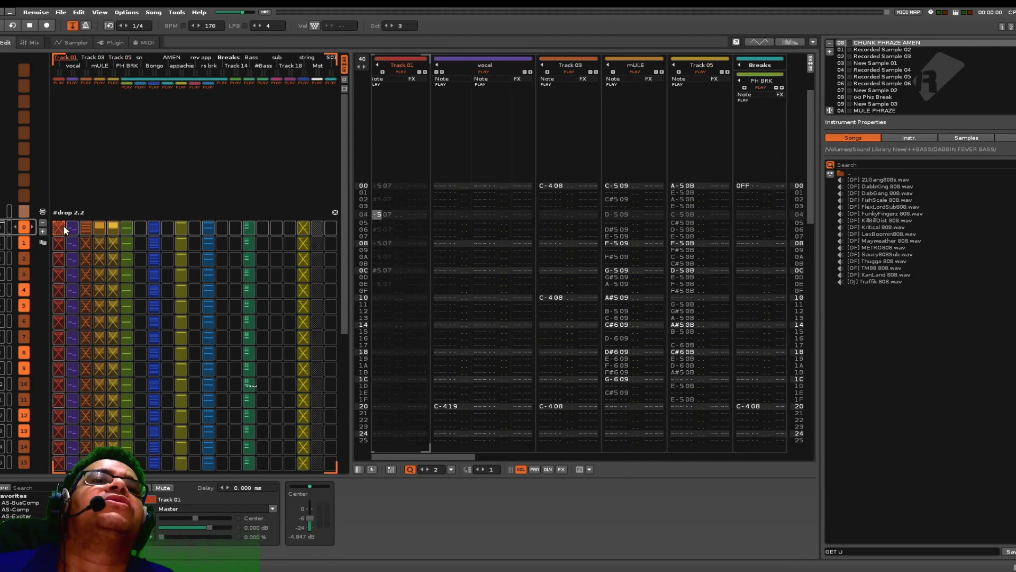
left_click(43, 223)
left_click(42, 223)
left_click(43, 223)
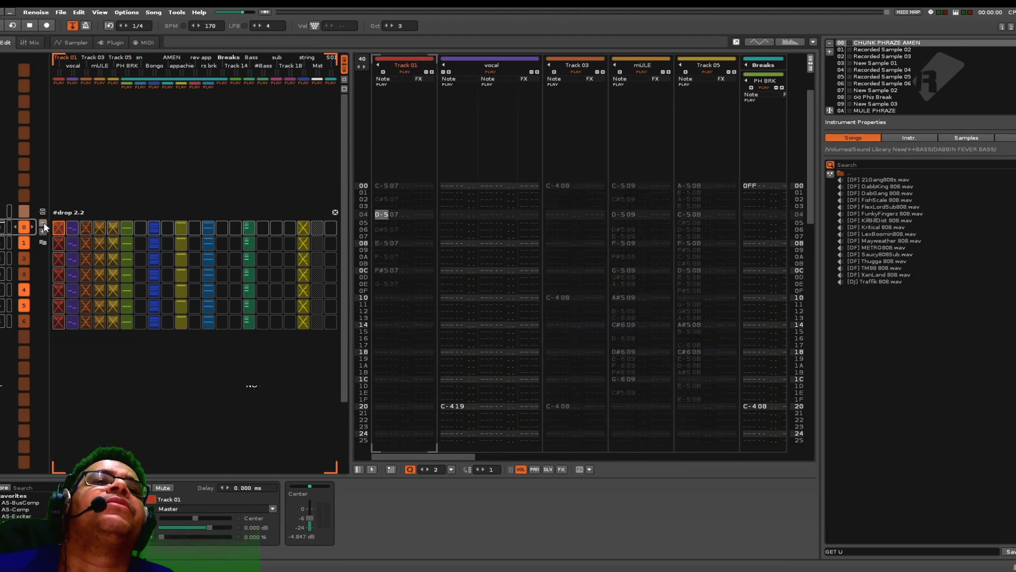
left_click(43, 223)
left_click(43, 223)
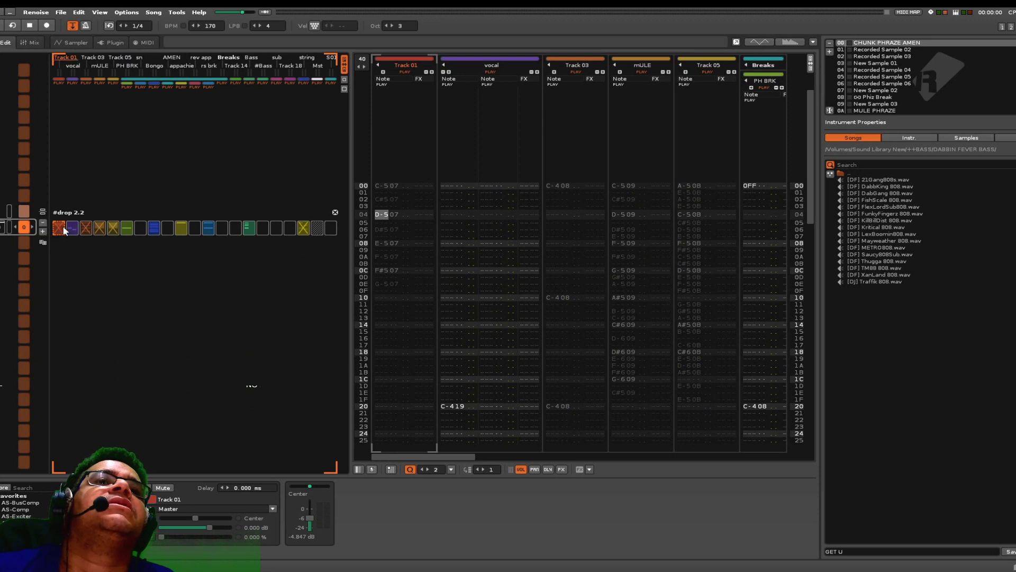
Step: Unmute the Track 01, Track 03, mULE, Track 05 and string slots of the remaining pattern while playing it back
key("space")
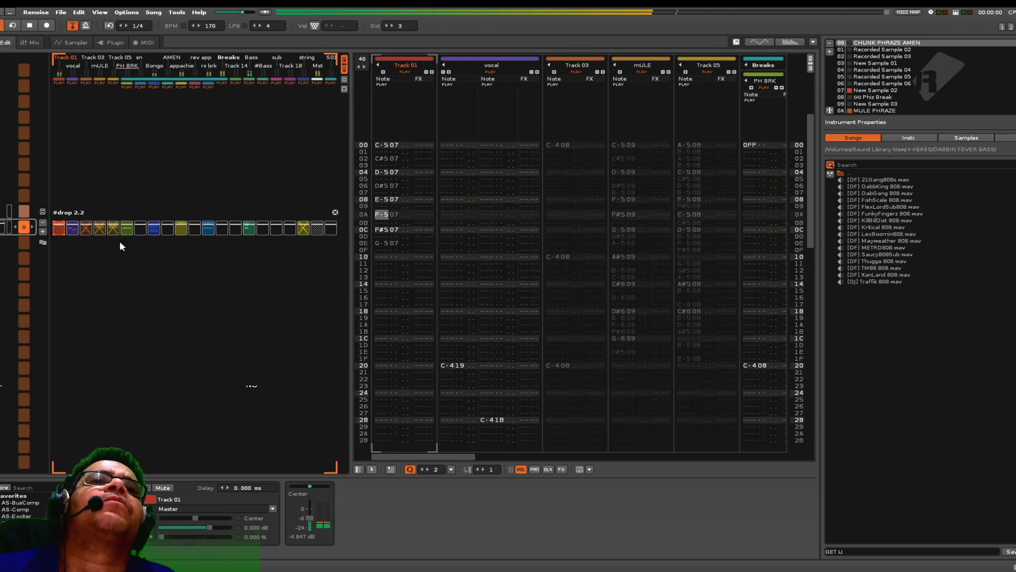
key("space")
middle_click(87, 228)
middle_click(101, 228)
middle_click(114, 228)
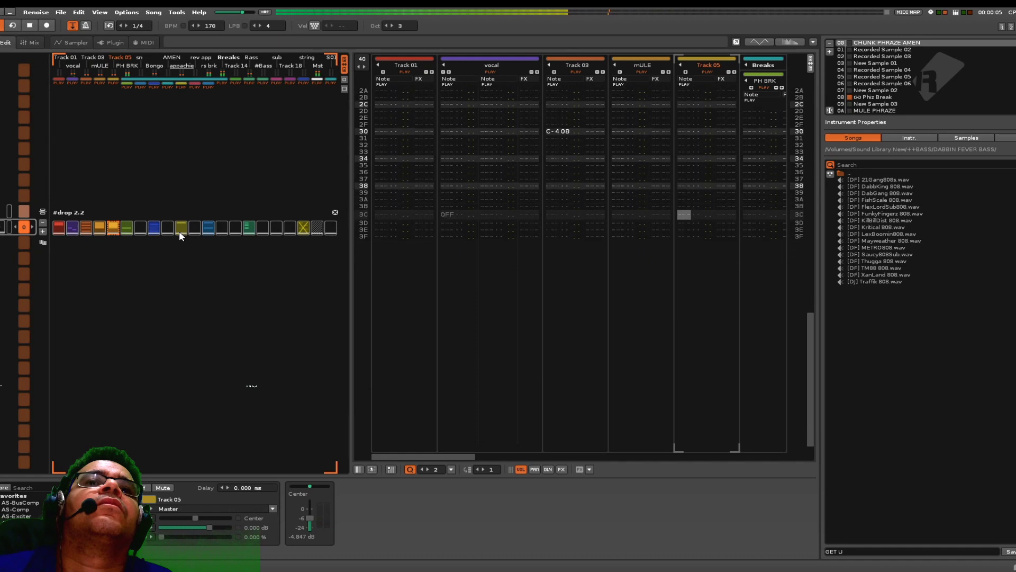
left_click(303, 228)
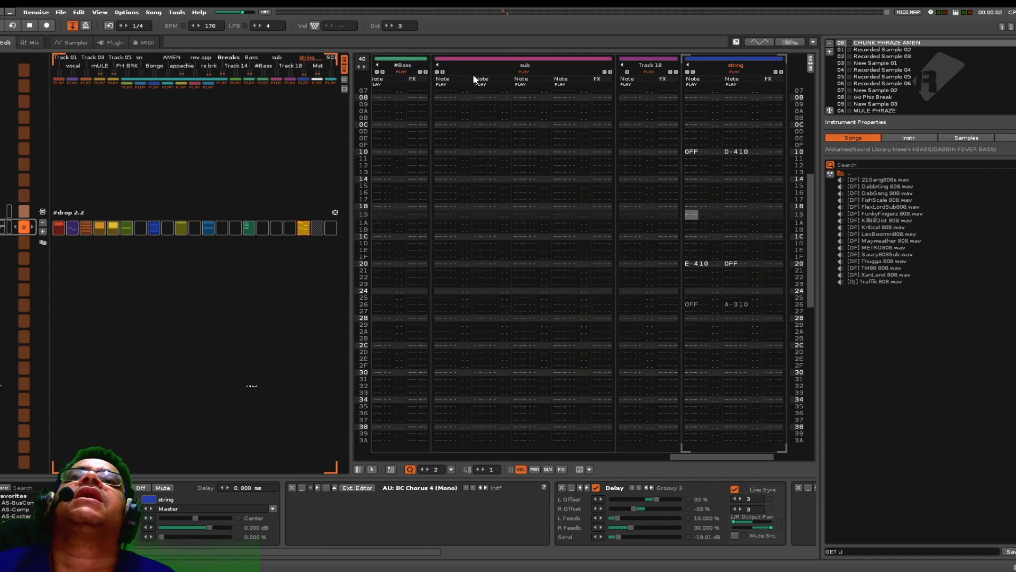
Step: Move the string track to the front of the track order, ahead of all the other tracks
left_click_drag(724, 63, 392, 88)
key("shift+Tab")
key("shift+Tab")
key("shift+Tab")
key("shift+Tab")
key("shift+Tab")
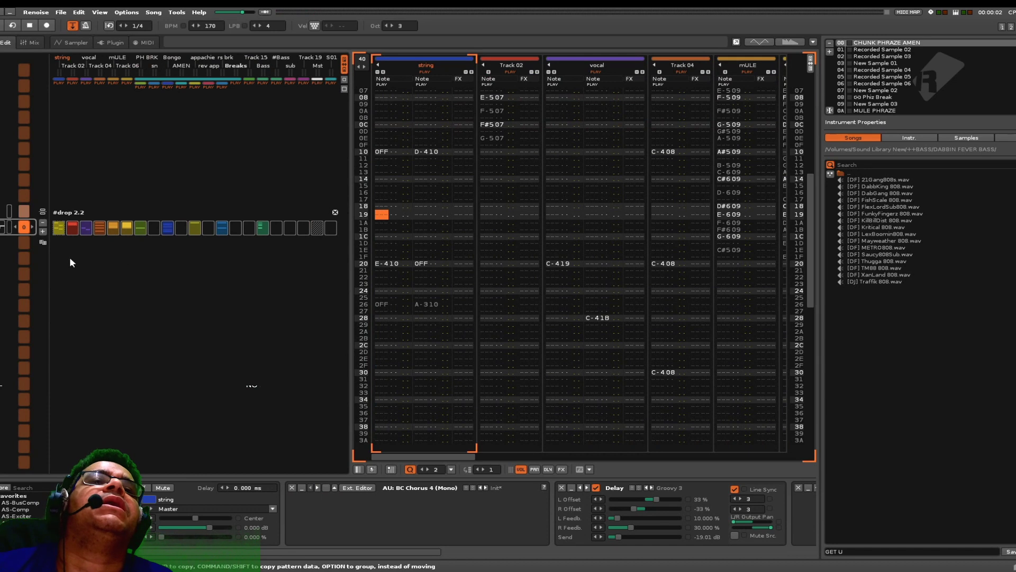
Step: Mute the pattern's Track 02, vocal, Track 04, mULE, Track 06, PH BRK, Bongo, appachie, rs brk and Bass slots, leaving string active
left_click(69, 228)
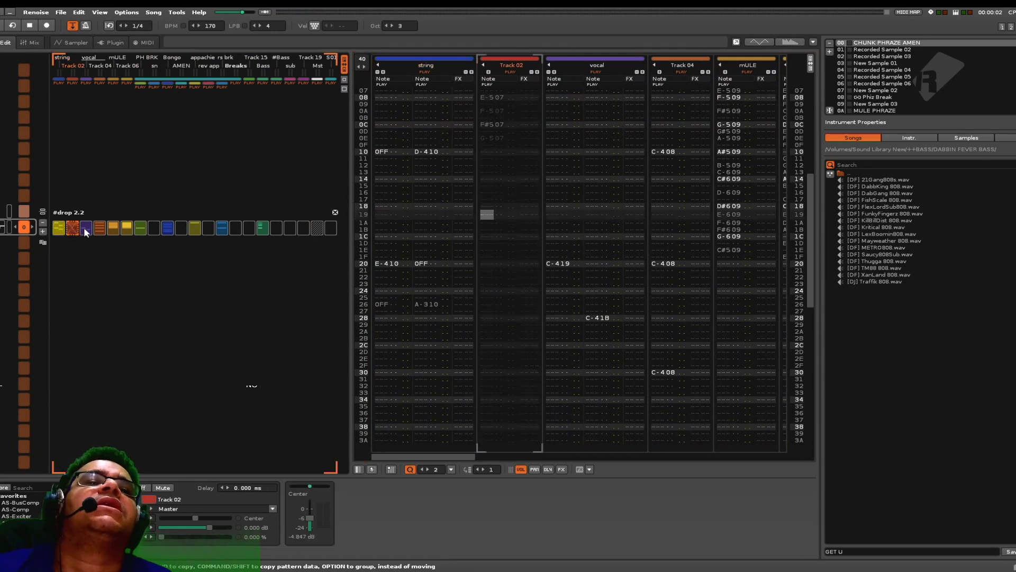
left_click(87, 230)
left_click(99, 227)
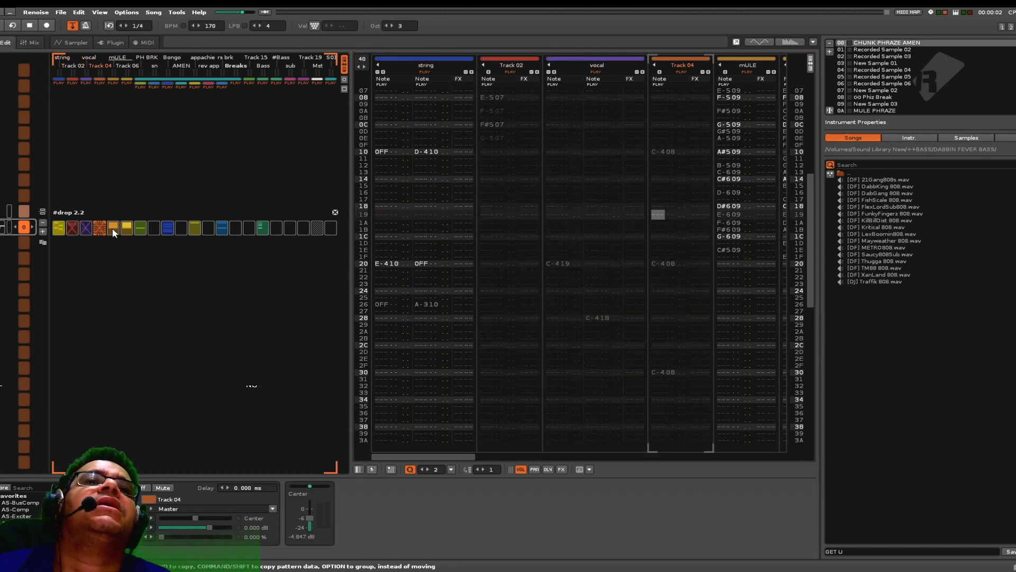
left_click(113, 227)
left_click(132, 228)
left_click(141, 228)
left_click(167, 227)
left_click(194, 228)
left_click(224, 229)
left_click(262, 228)
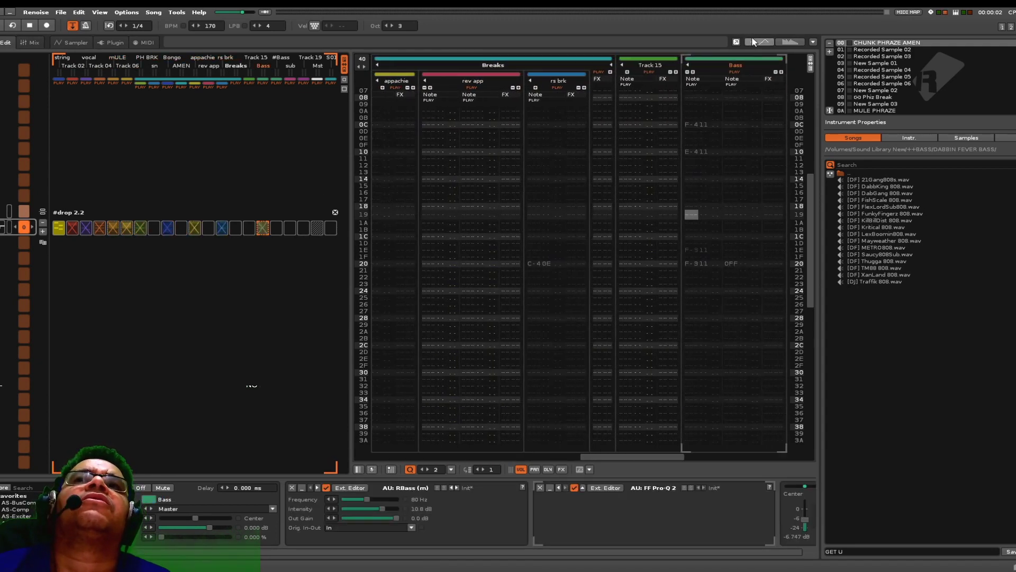
Step: Show the track scopes and clone the string-only pattern until the section holds four patterns, playing it back
left_click(754, 43)
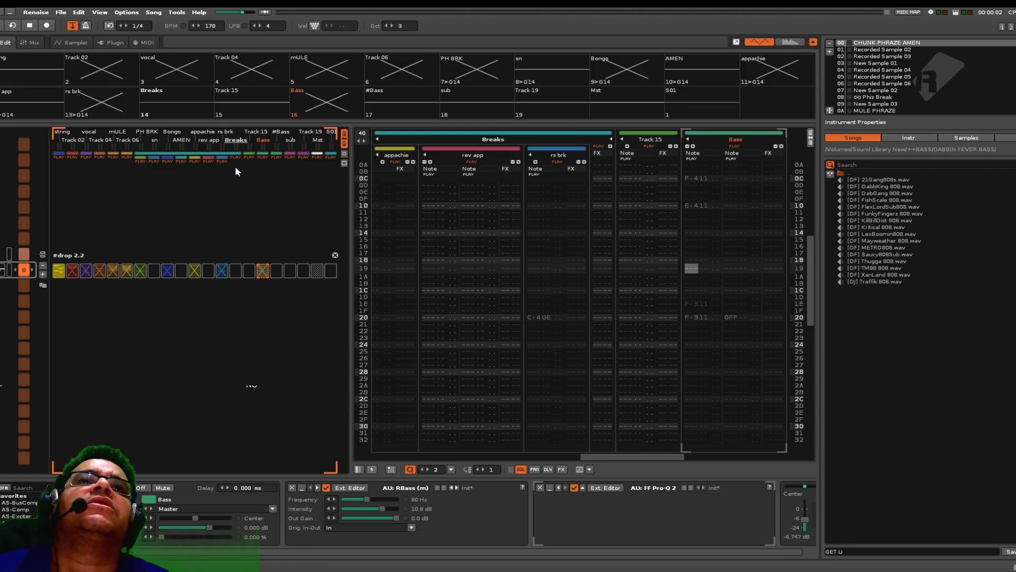
key("space")
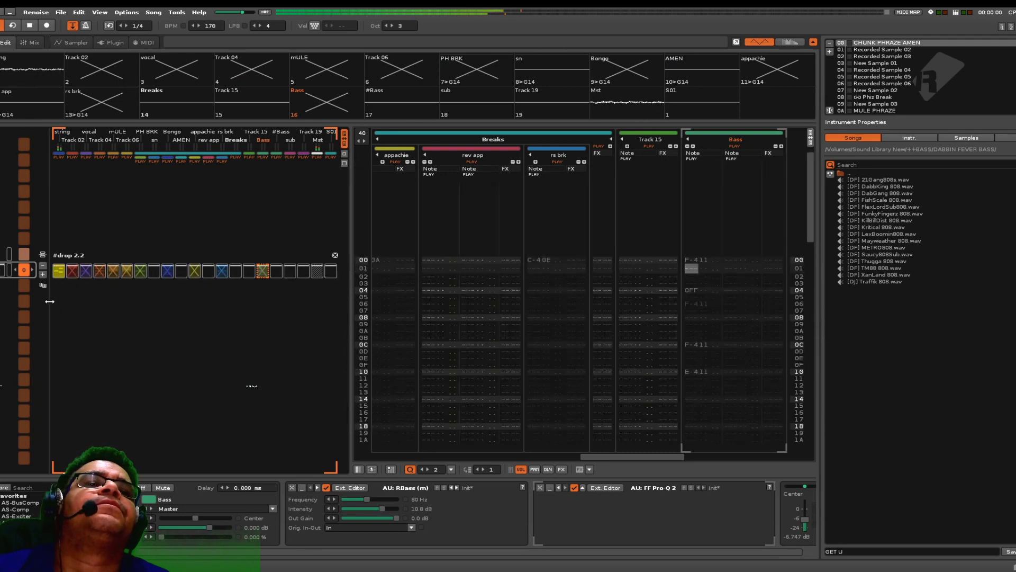
left_click(43, 286)
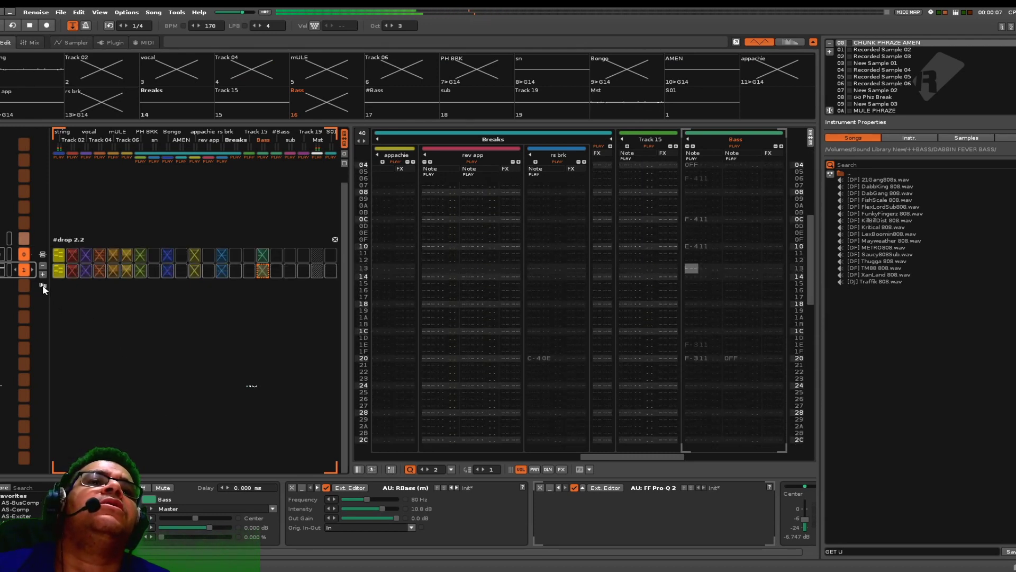
left_click(43, 286)
left_click(43, 286)
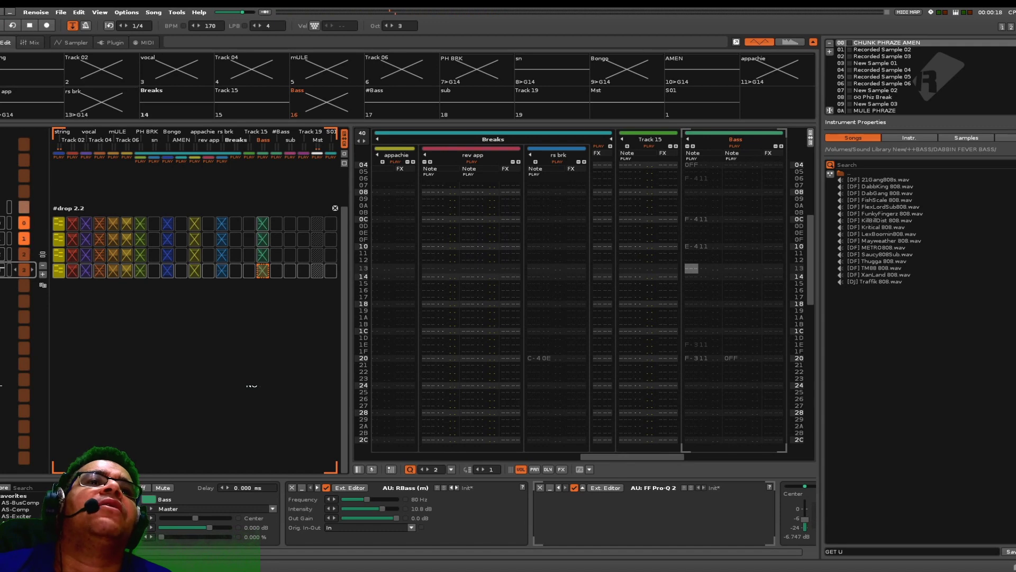
double_click(1, 225)
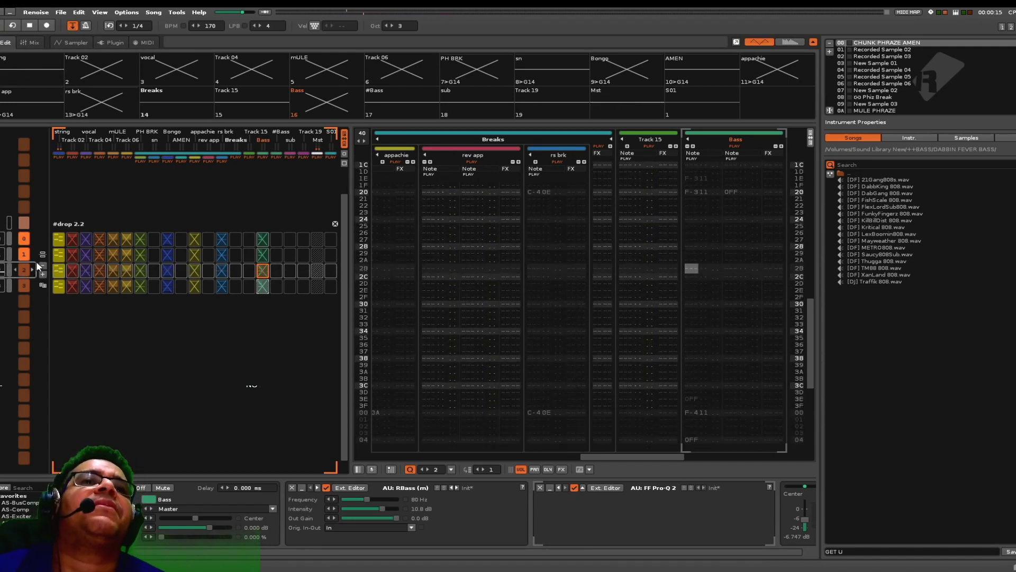
Step: Rename the #drop 2.2 section as Intro
scroll(38, 265, "up", 2)
left_click(77, 255)
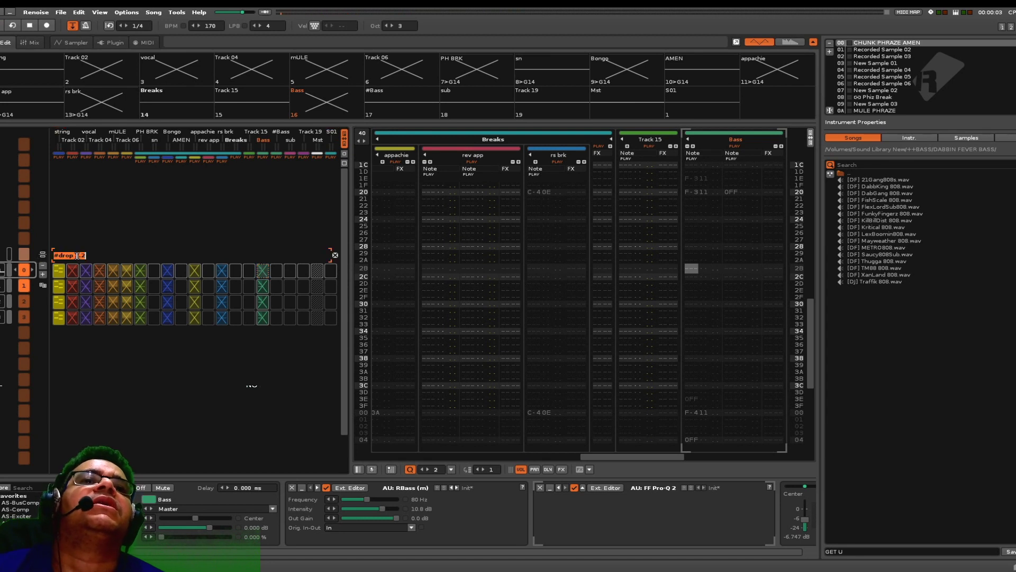
type("In")
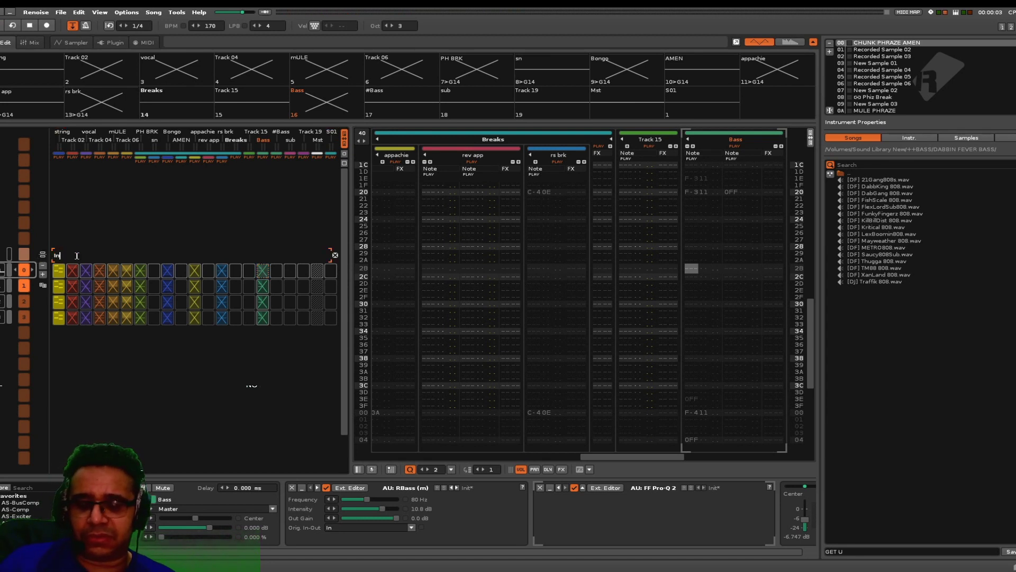
type("tro")
key("Return")
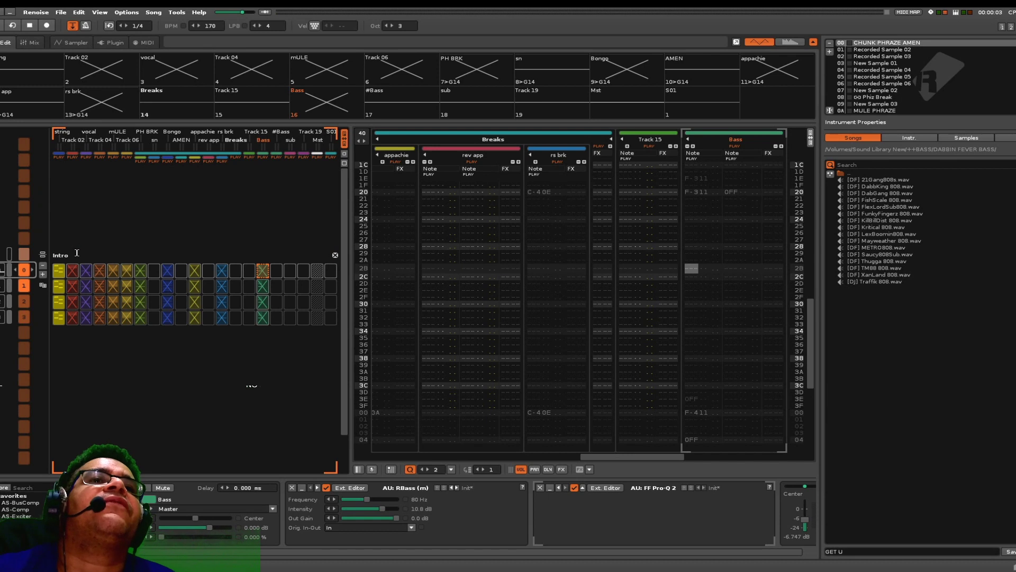
Step: Duplicate the Intro section's four patterns and rename the copied section as intro 2
right_click(24, 317)
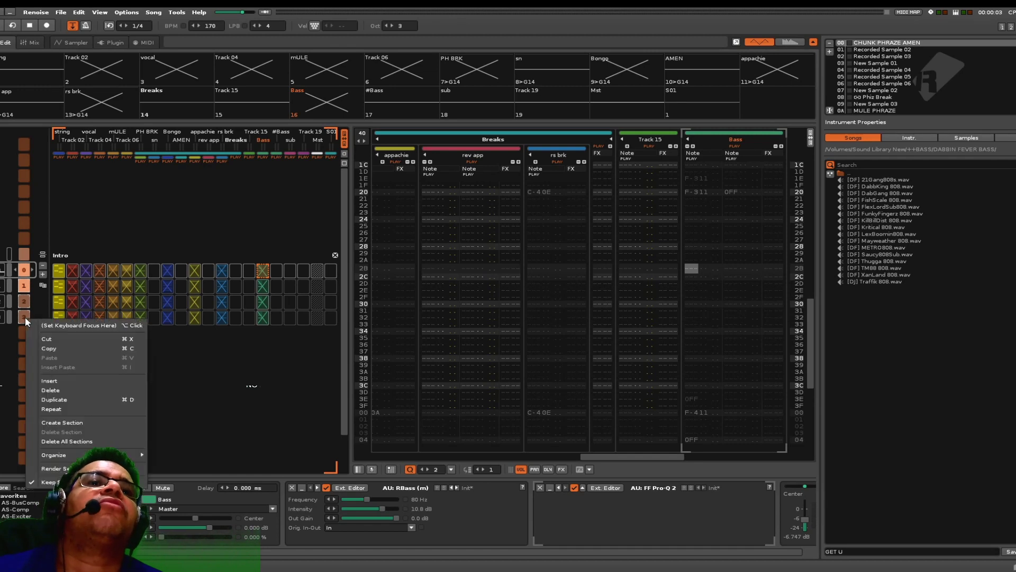
left_click(89, 404)
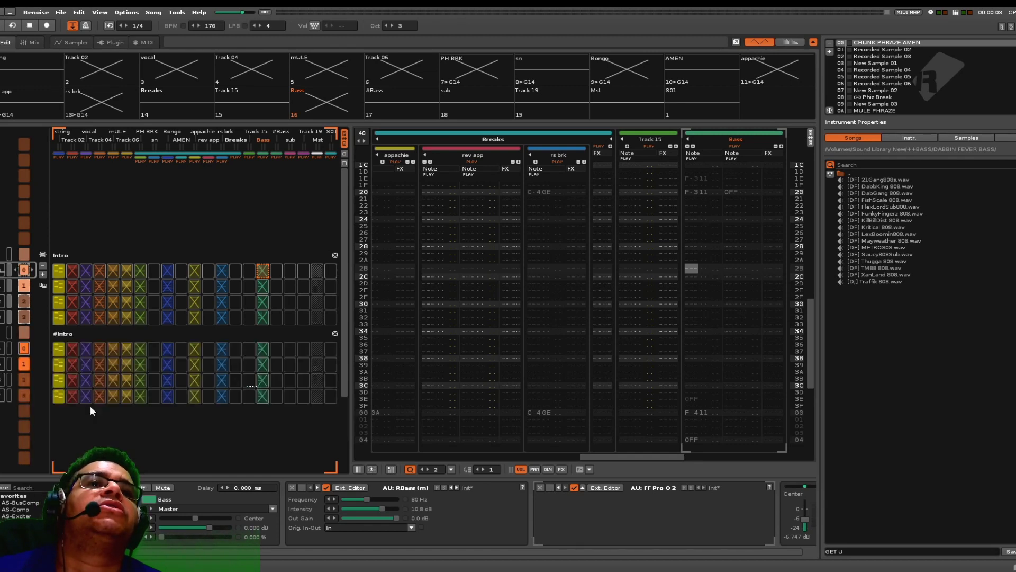
double_click(72, 333)
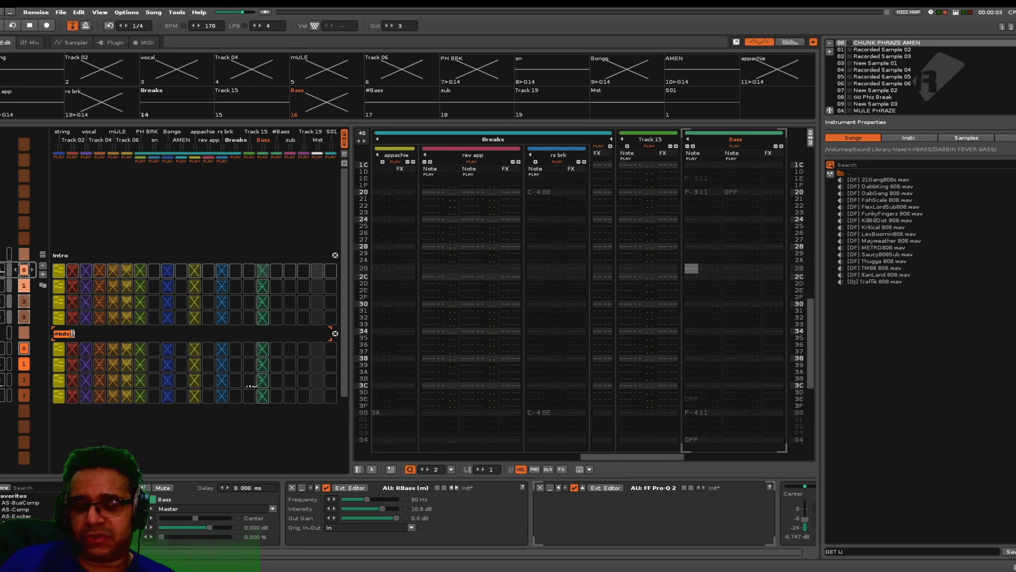
type("intro 2")
key("Return")
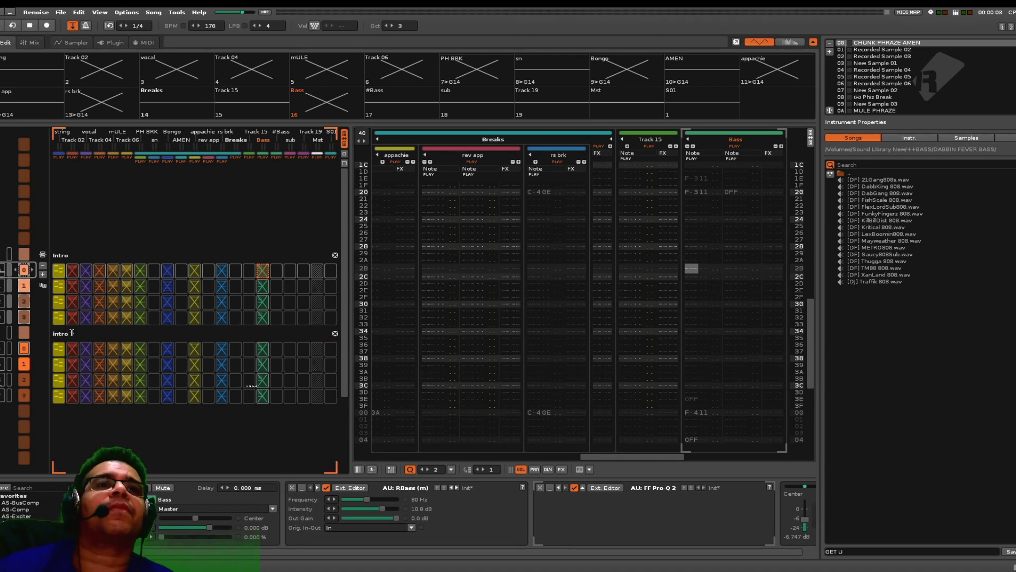
Step: Try unmuting the Track 02, vocal and PH BRK slots in the first intro 2 pattern during playback
double_click(7, 346)
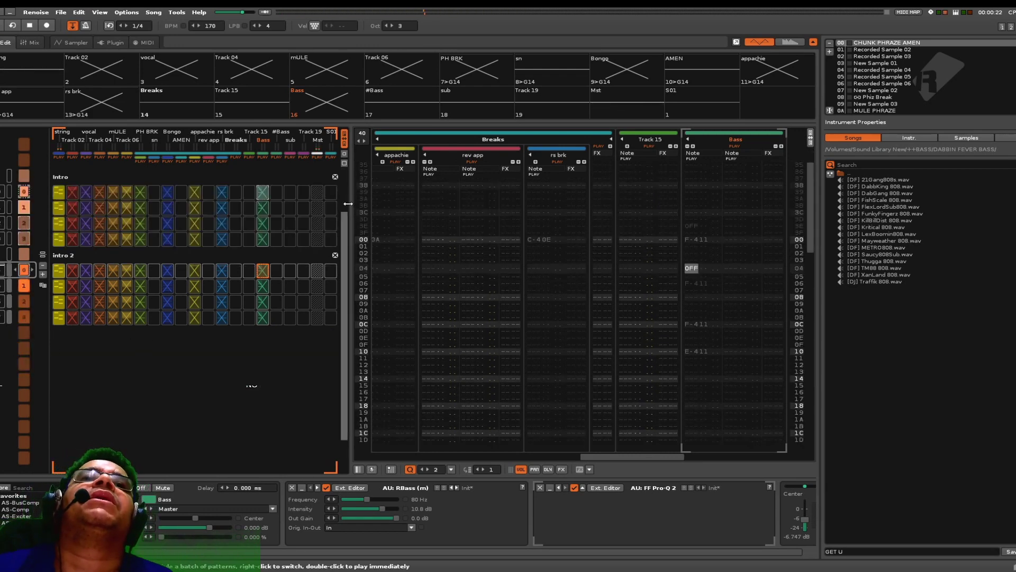
left_click(73, 272)
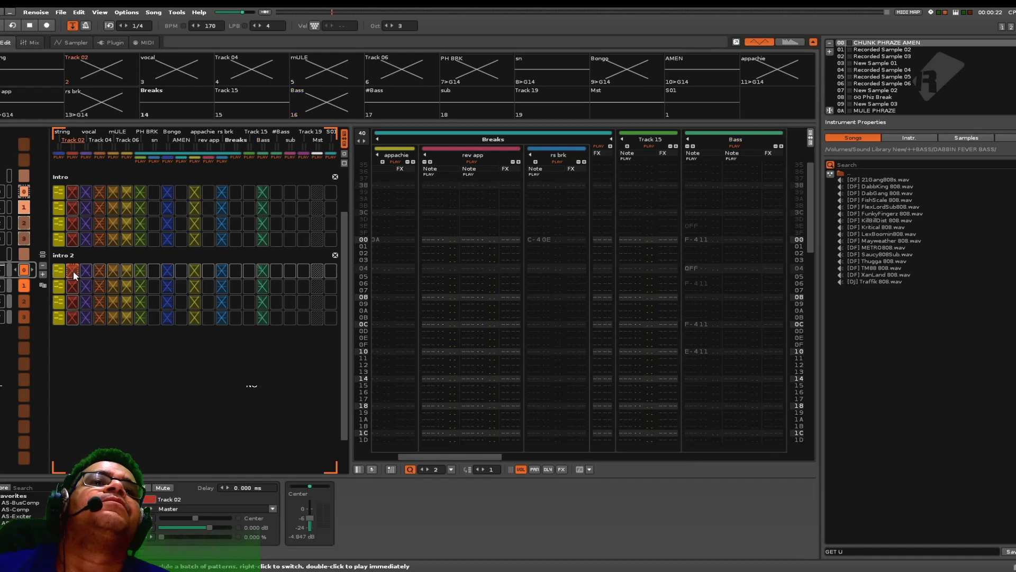
double_click(74, 273)
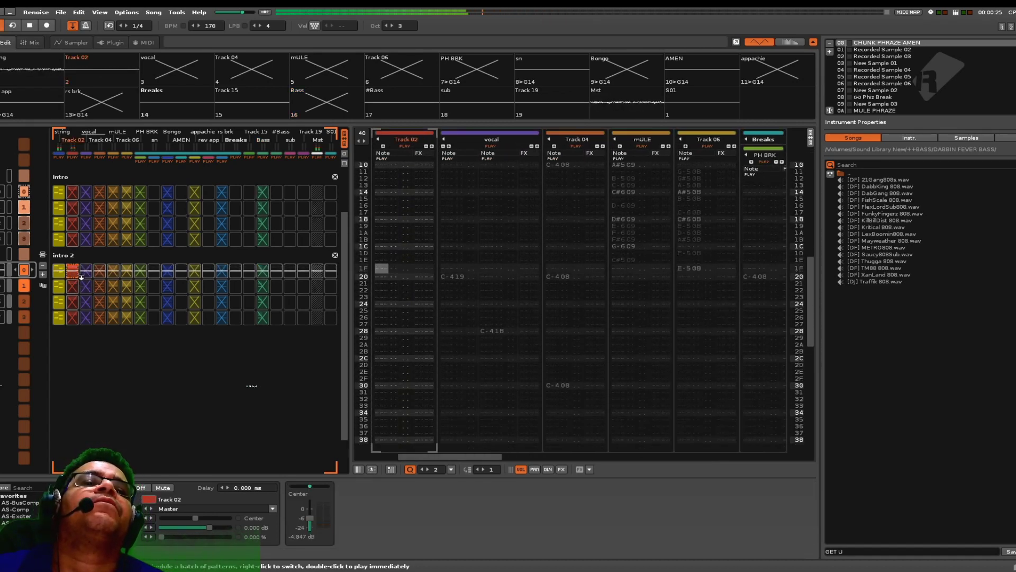
left_click(84, 272)
key("m")
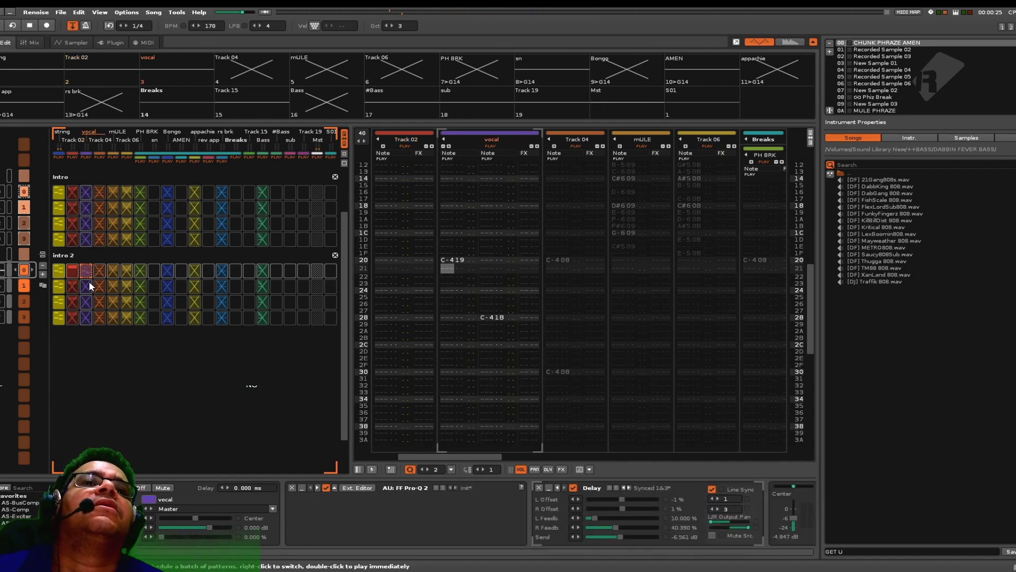
key("space")
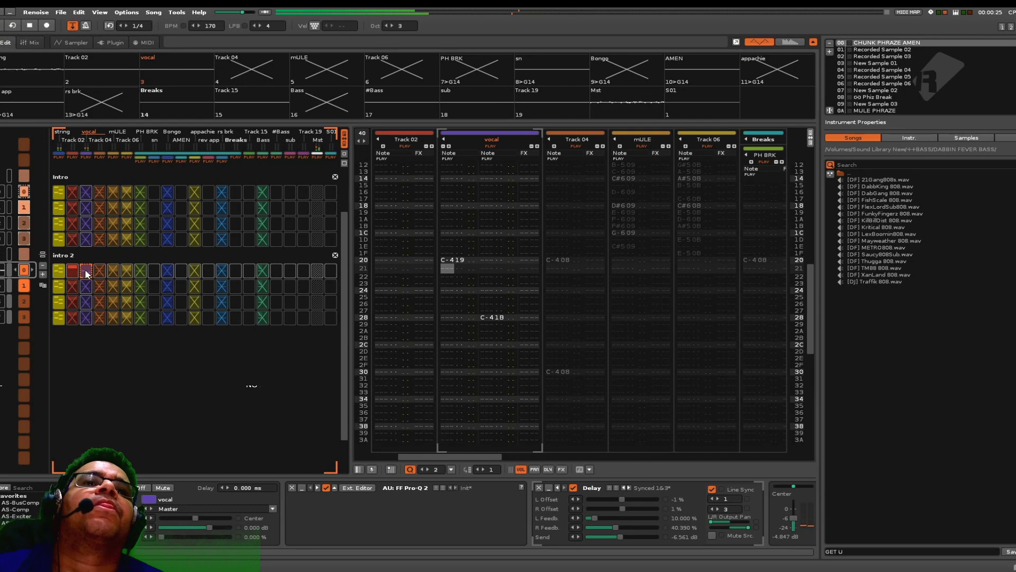
left_click(135, 271)
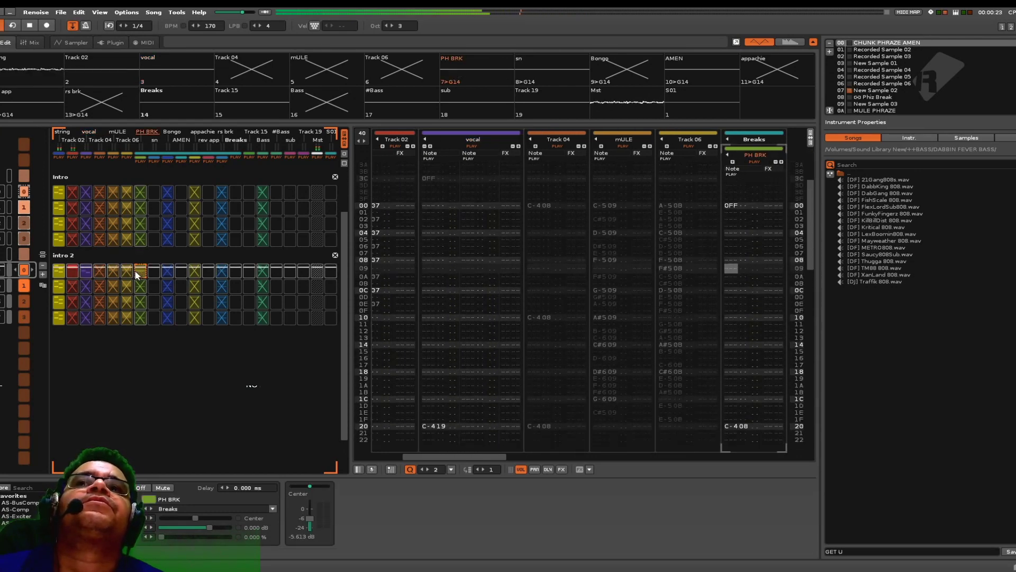
Step: Unmute the Track 04 slots in the intro 2 patterns and mute the first pattern's vocal, Track 02 and PH BRK slots
left_click(96, 271)
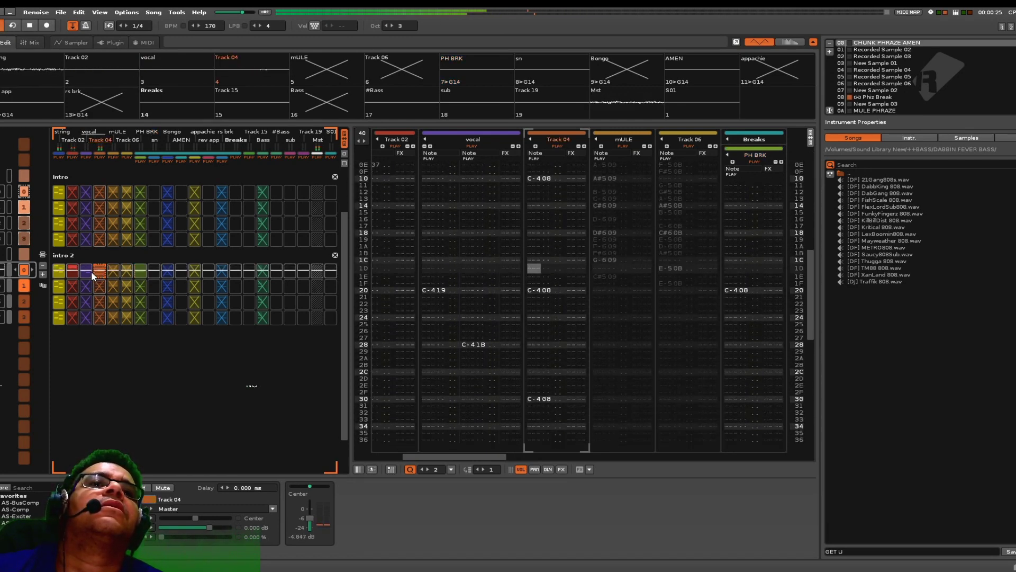
left_click(89, 272)
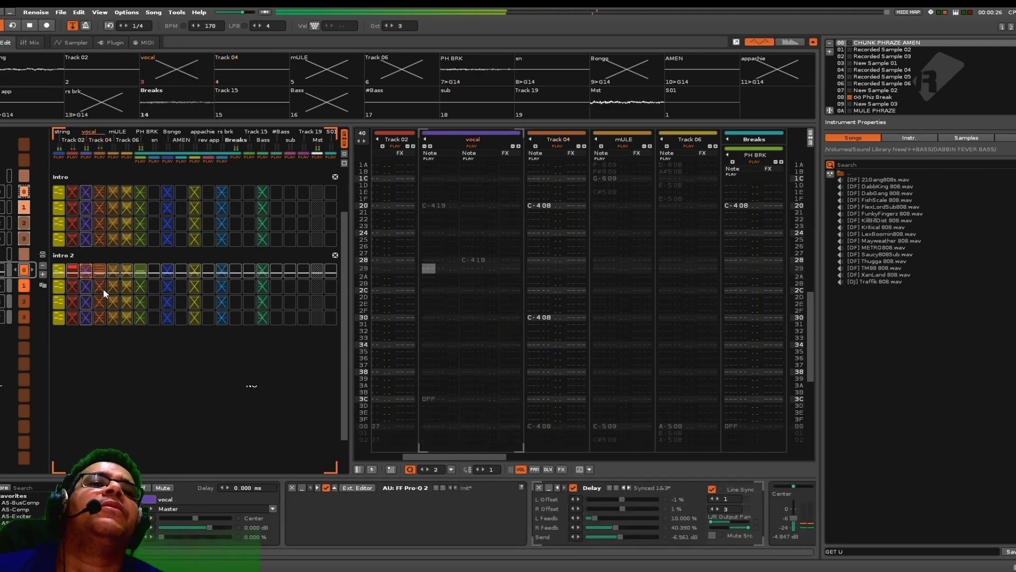
left_click(73, 273)
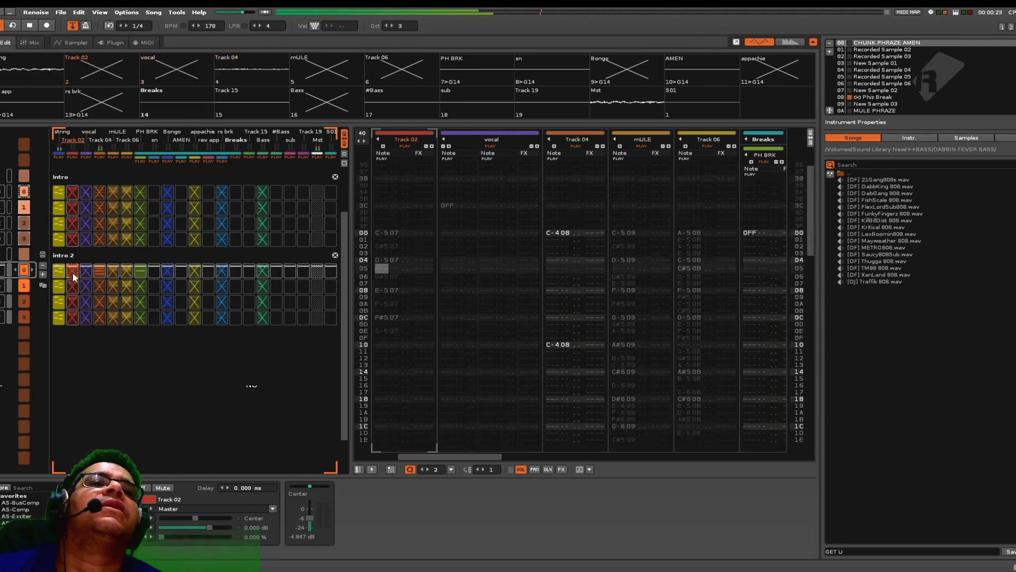
left_click(100, 287)
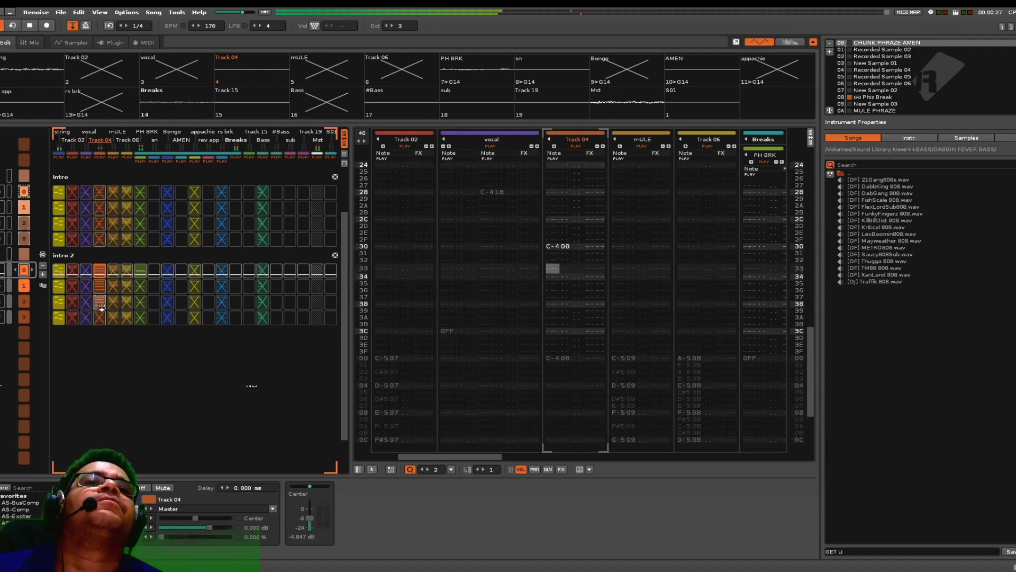
left_click(142, 267)
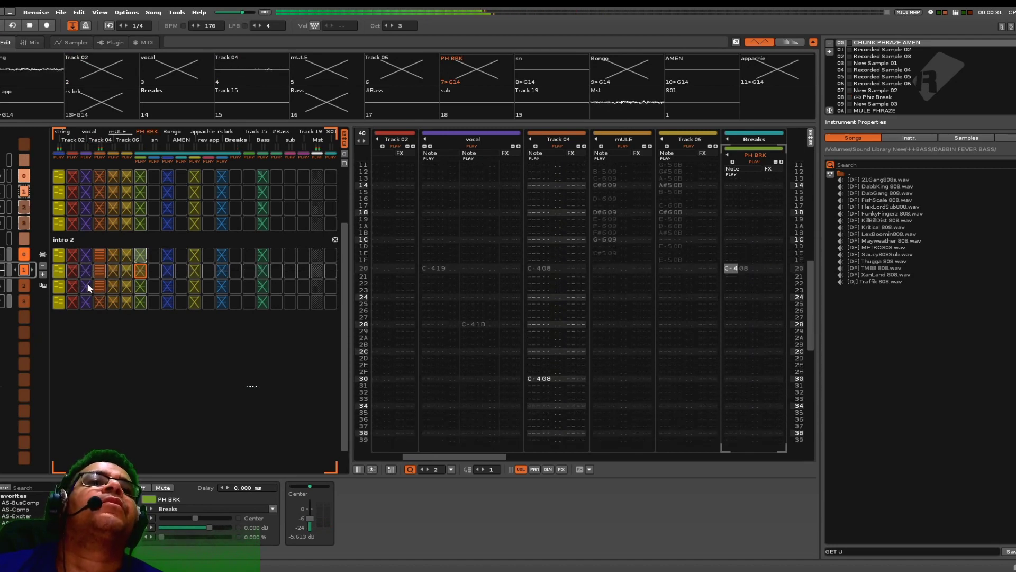
Step: In the second intro 2 pattern, unmute the Track 02 and vocal slots and mute the string slot
left_click(73, 271)
left_click(66, 269)
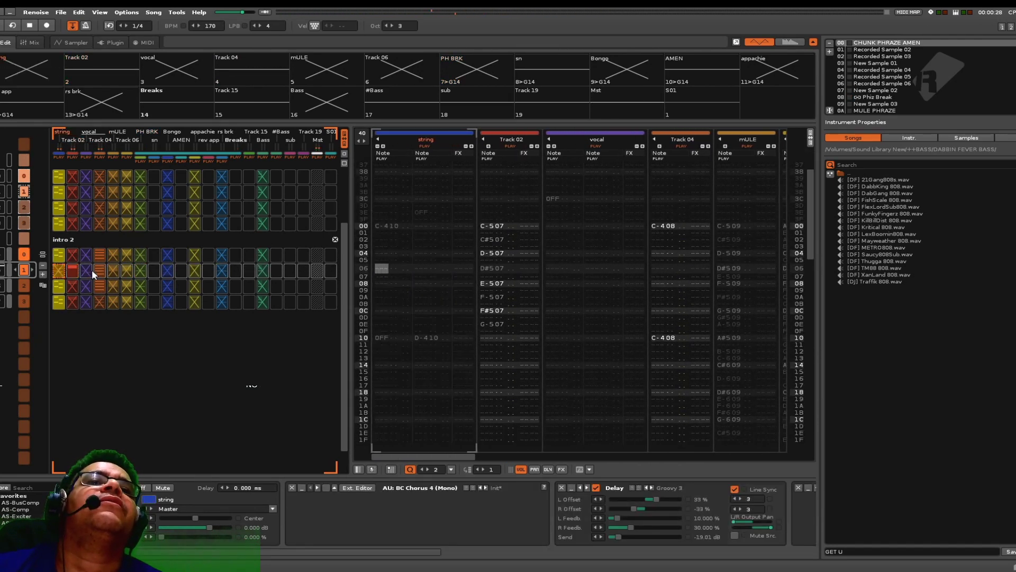
left_click(86, 271)
left_click(59, 270)
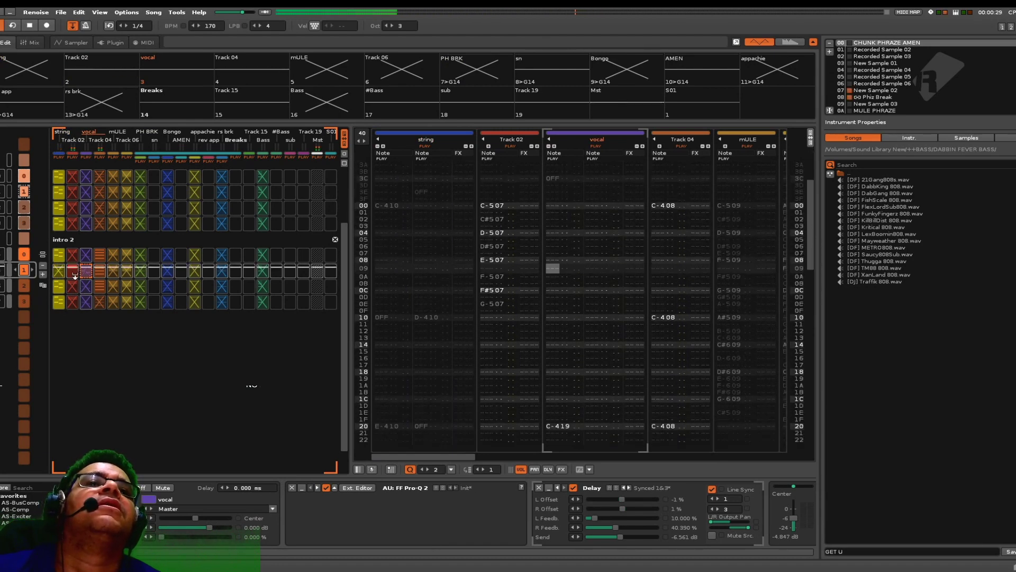
Step: Unmute the Track 02 slots in the third and fourth intro 2 patterns and the fourth pattern's vocal slot during playback
key("space")
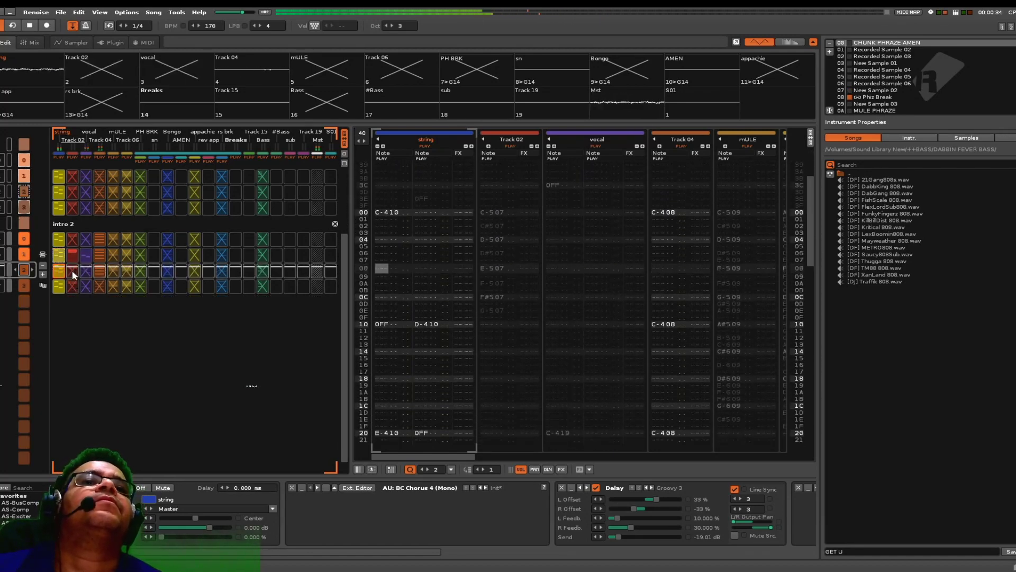
left_click(73, 286)
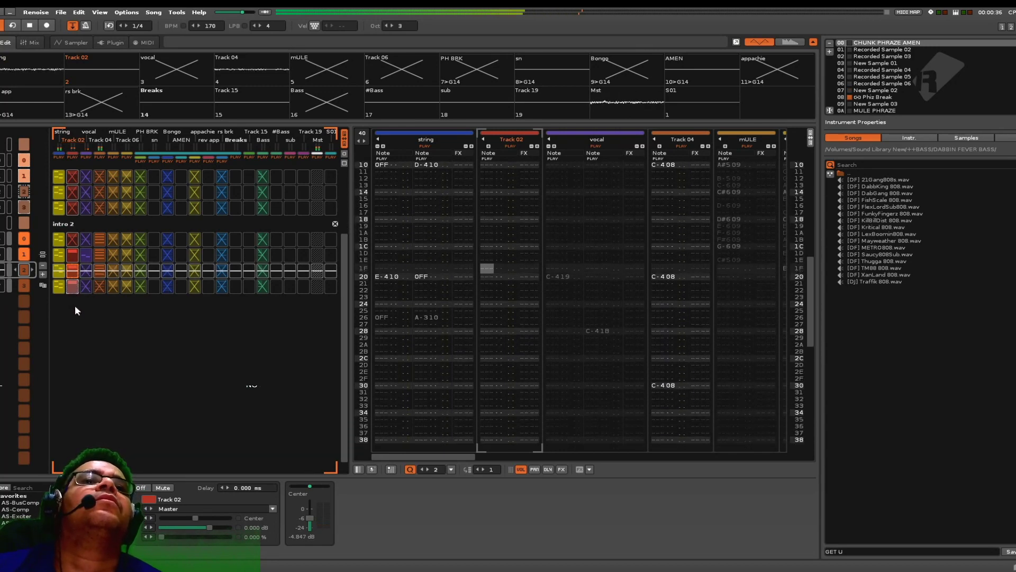
left_click(74, 272)
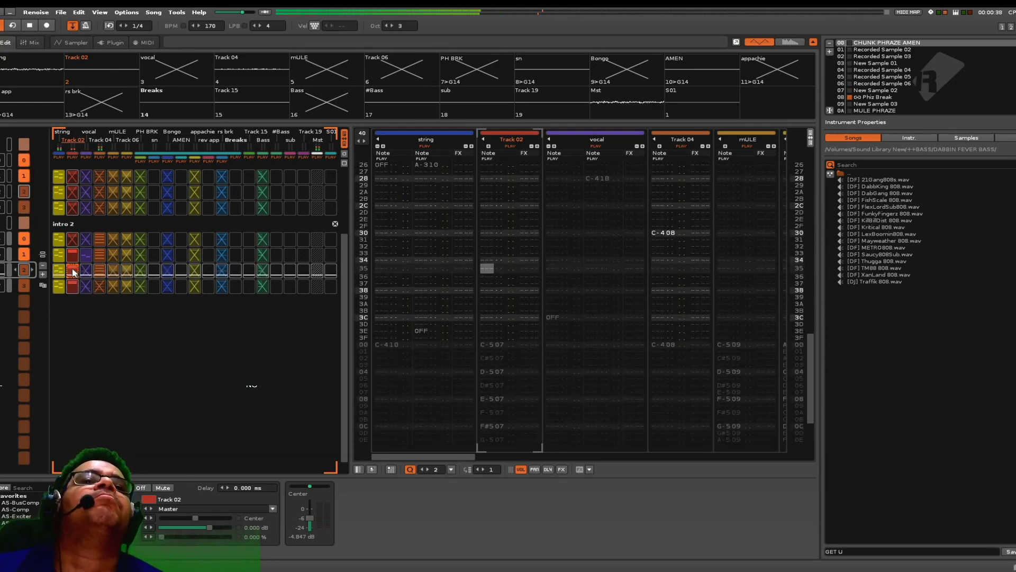
left_click(87, 272)
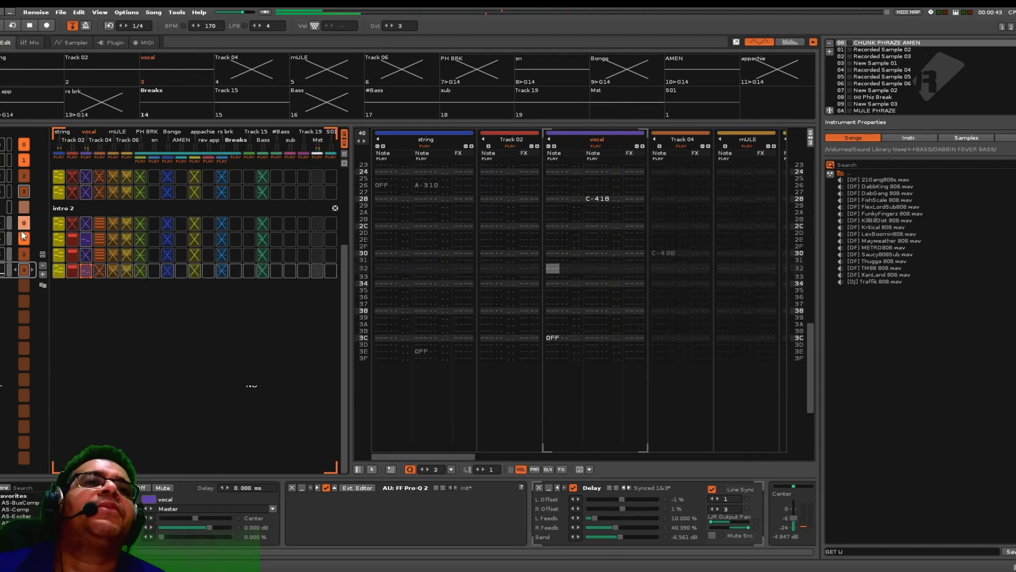
Step: Repeat the four intro 2 patterns as a new section directly below
right_click(24, 269)
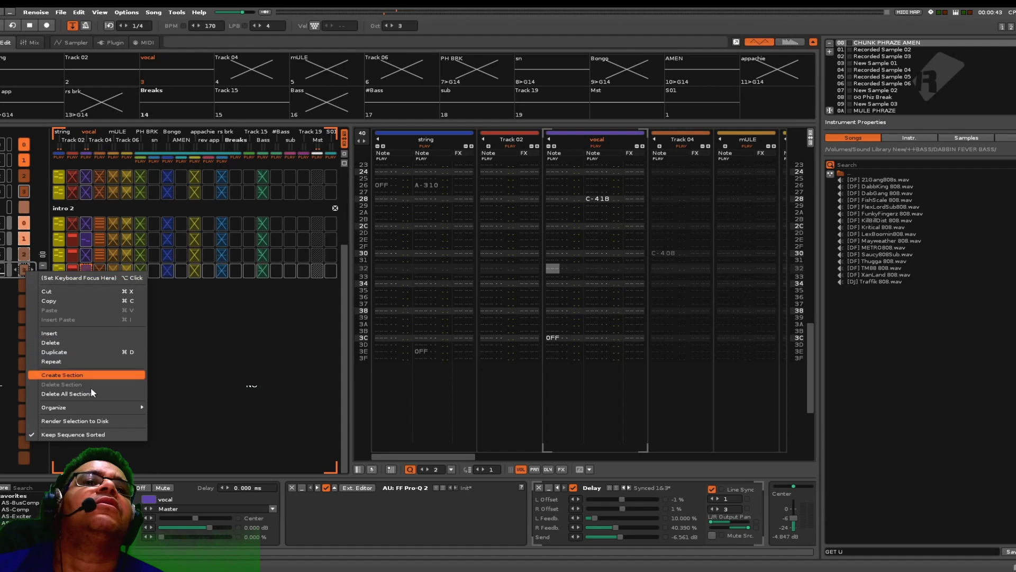
mouse_move(100, 410)
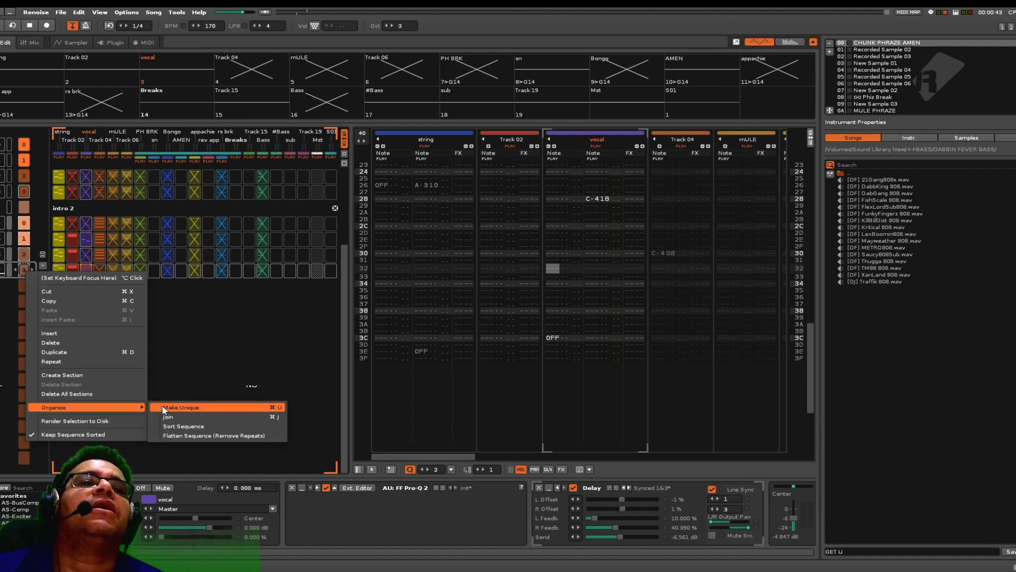
left_click(76, 361)
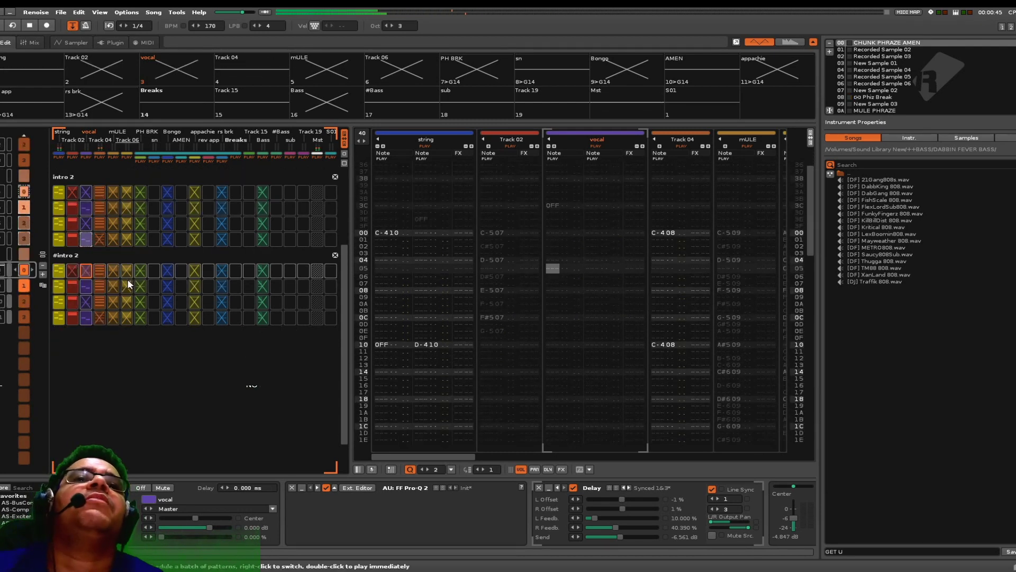
Step: Unmute the Bongo slots in all four #intro 2 patterns, trying out the first pattern's PH BRK slot along the way
left_click(138, 269)
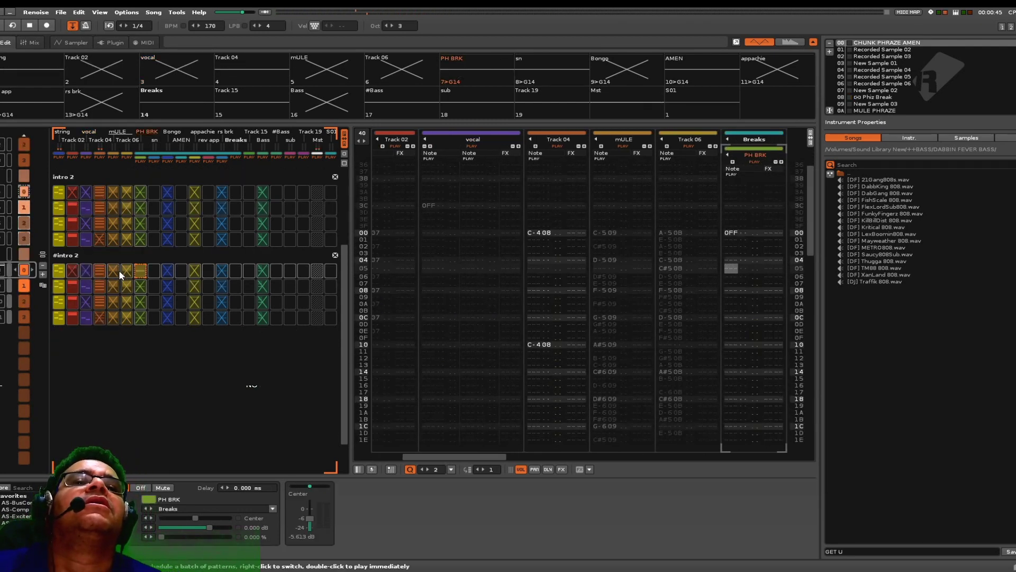
left_click(169, 271)
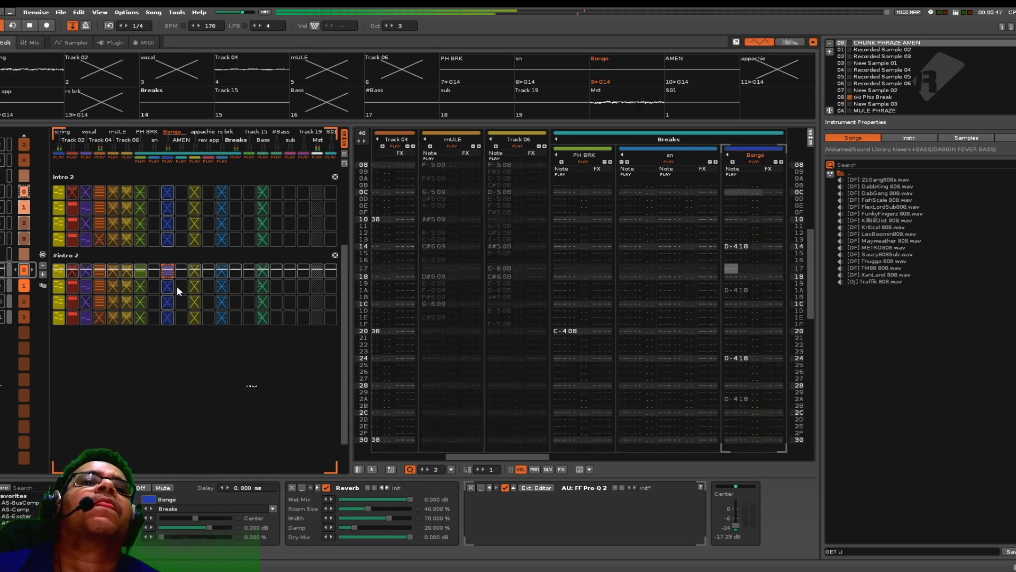
key("super+v")
left_click(168, 302)
key("super+v")
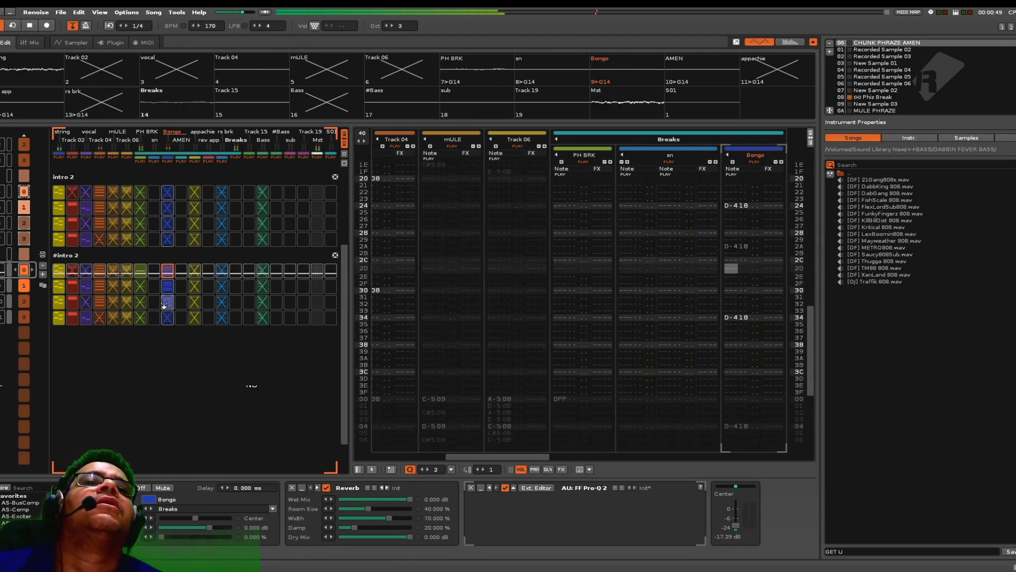
left_click(139, 271)
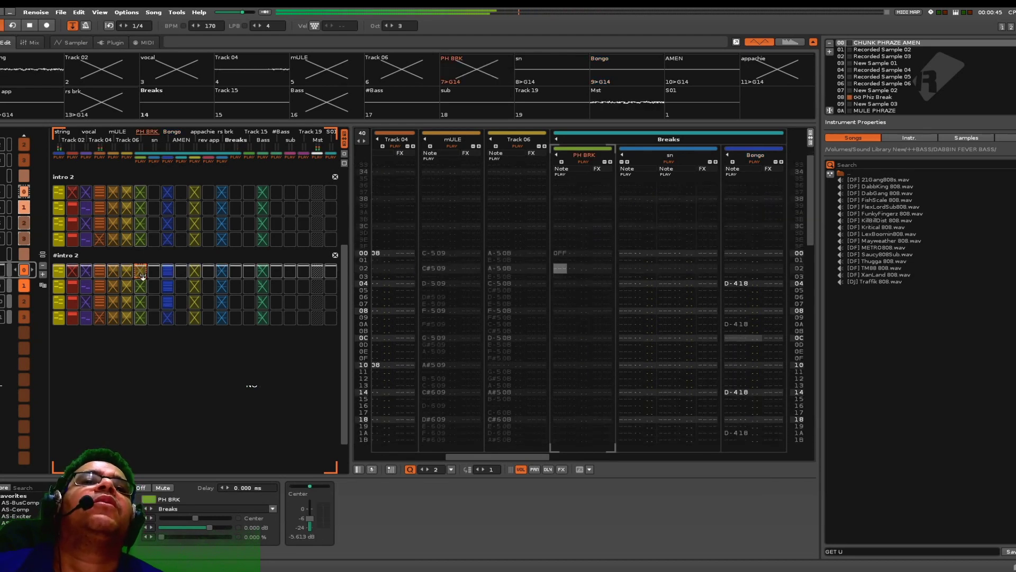
left_click_drag(170, 302, 168, 316)
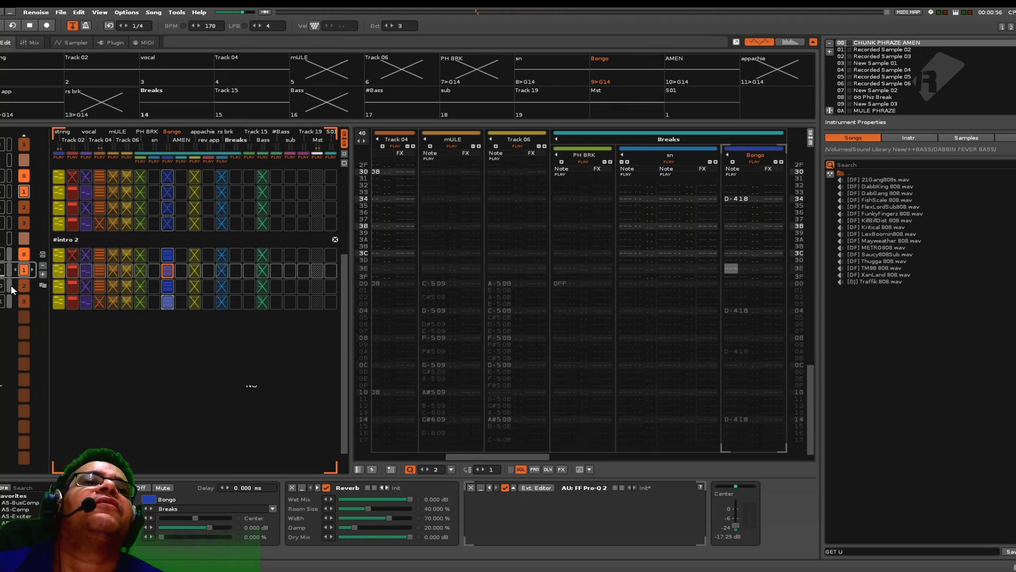
Step: Unmute the rs brk slots in the third and fourth #intro 2 patterns and replay the third pattern
left_click(223, 275)
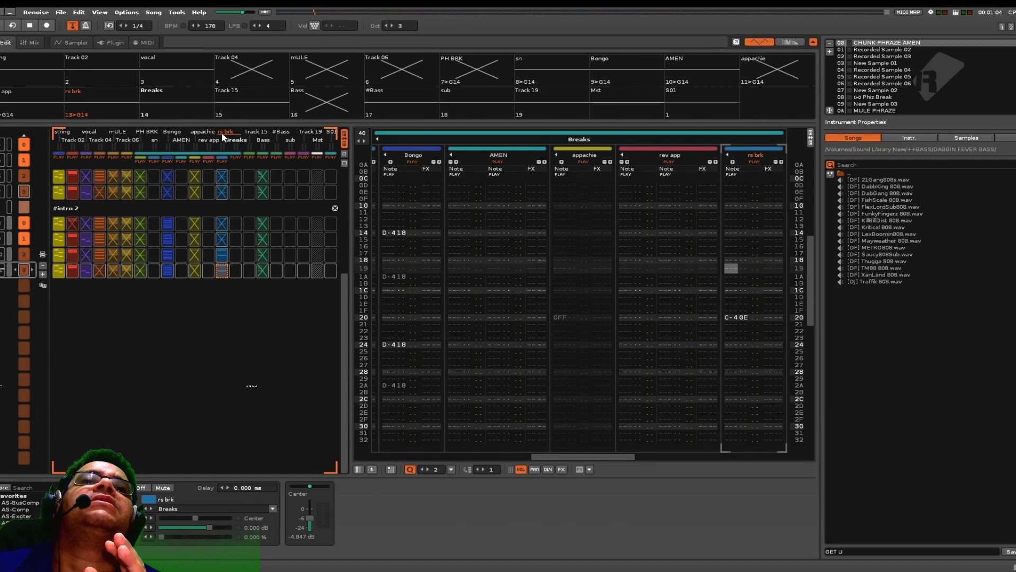
key("space")
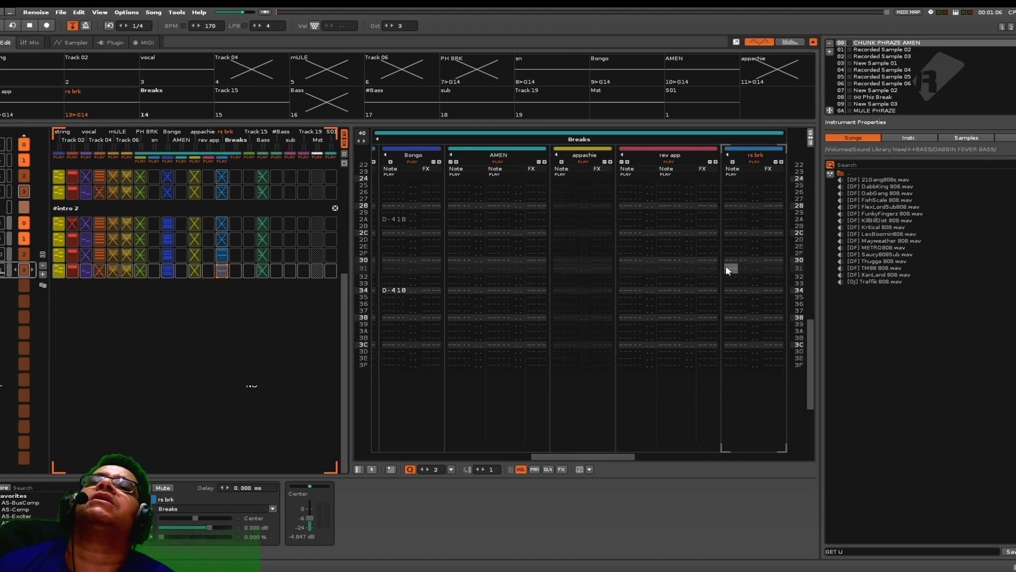
key("super+Up")
key("space")
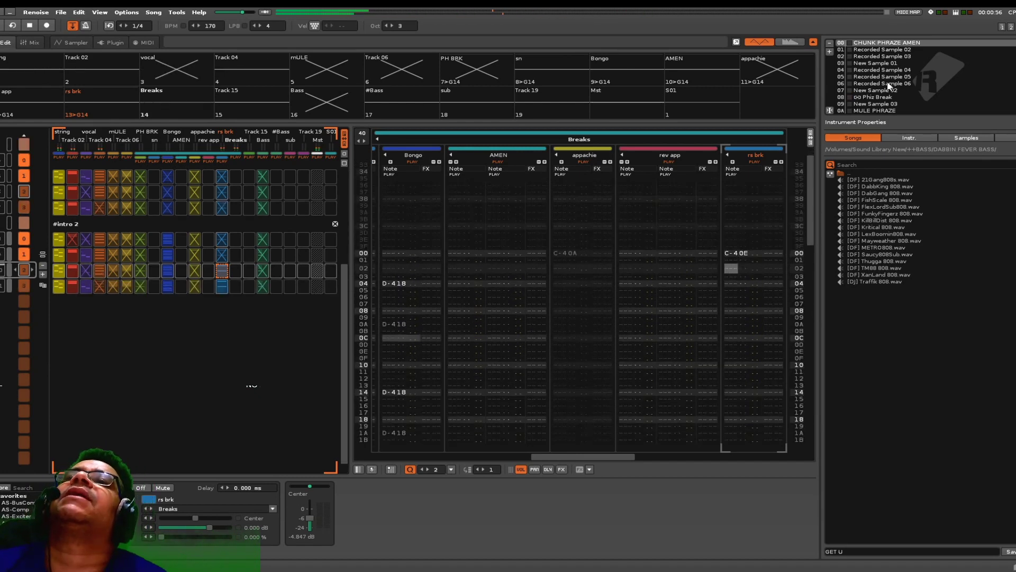
Step: Choose the Set Speed Phrase instrument and make the fourth #intro 2 pattern unique
scroll(908, 57, "down", 4)
scroll(908, 62, "down", 11)
scroll(908, 62, "up", 1)
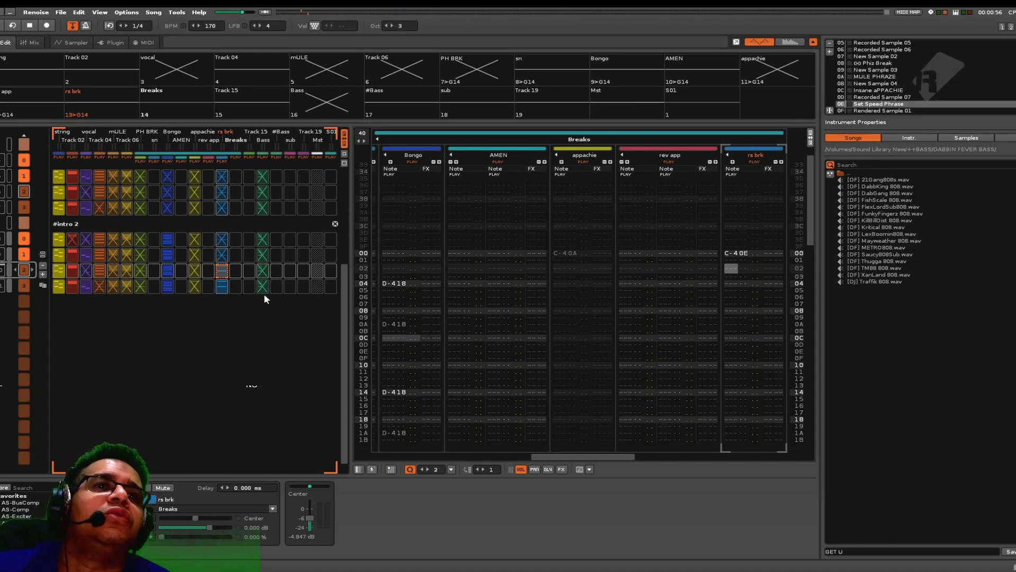
left_click(2, 287)
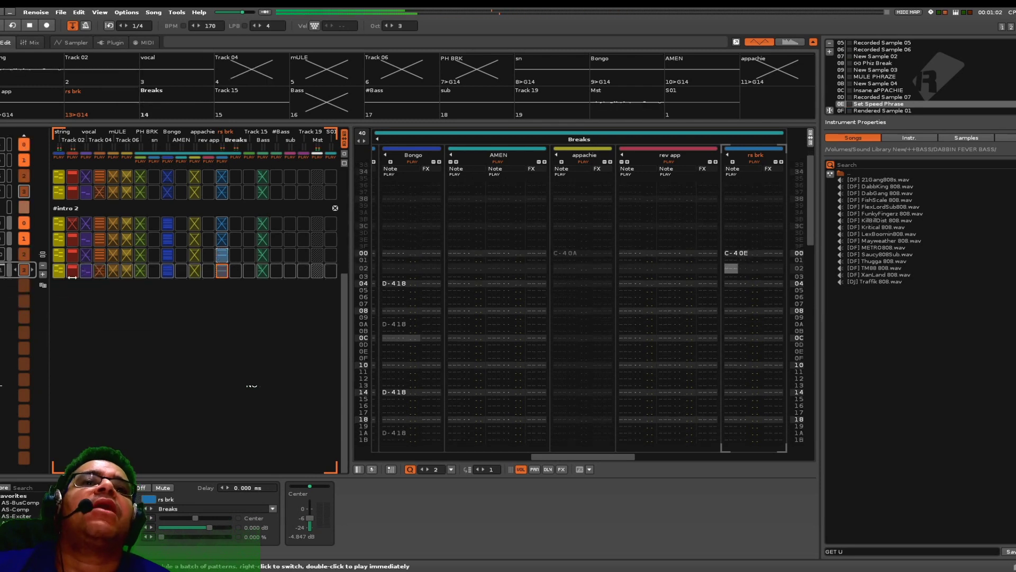
right_click(24, 275)
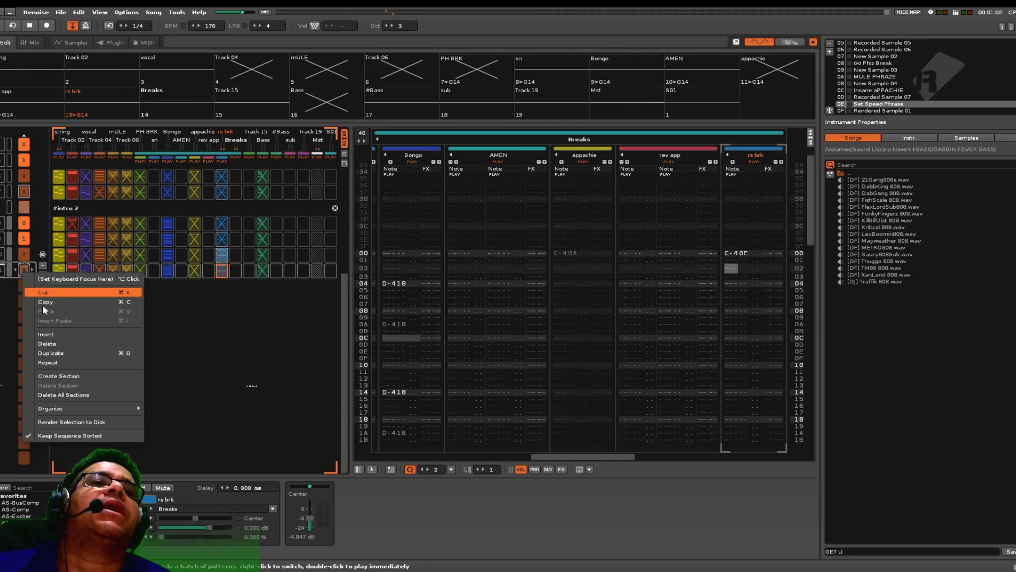
mouse_move(132, 408)
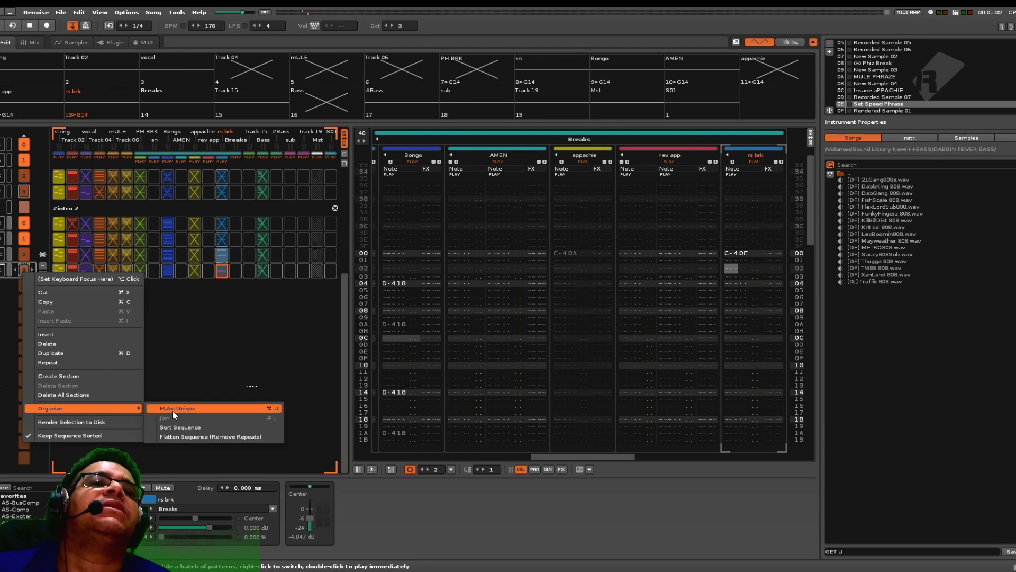
left_click(173, 409)
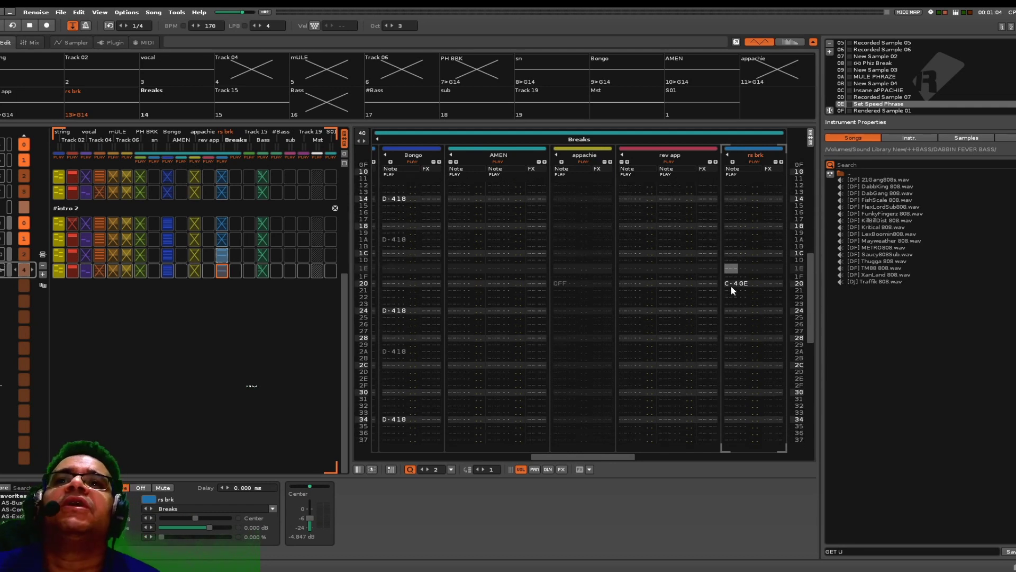
Step: Fill lines 32 to 3F of the fourth pattern's rs brk track with C-4 notes using instrument 0E
key("q")
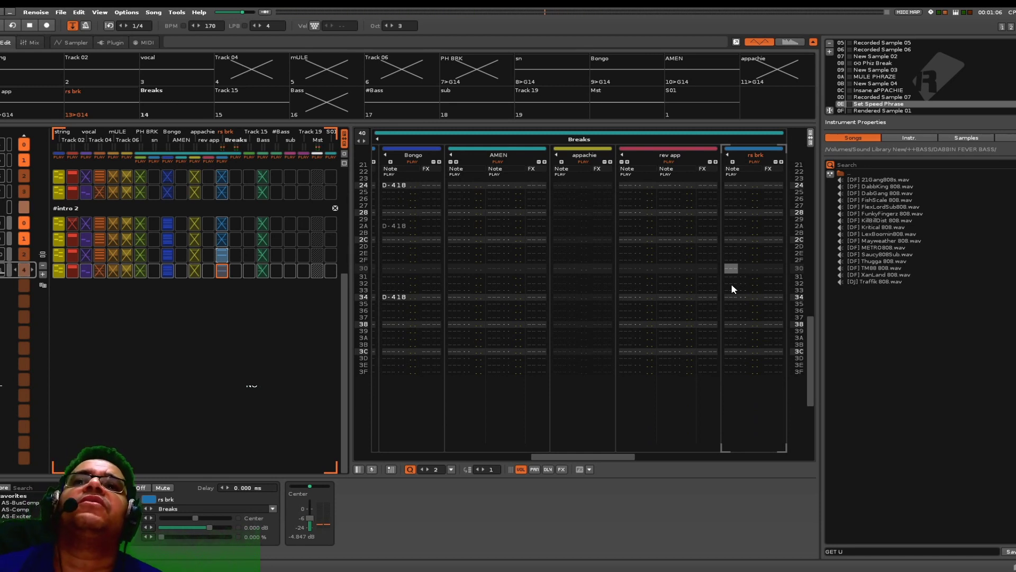
left_click(729, 272)
key("Escape")
key("q")
key("q")
key("q")
key("q")
key("q")
key("q")
key("q")
key("q")
key("q")
key("q")
key("q")
key("q")
key("q")
key("q")
key("q")
key("q")
Step: Start playback and repeat the four #intro 2 patterns as another section below
key("space")
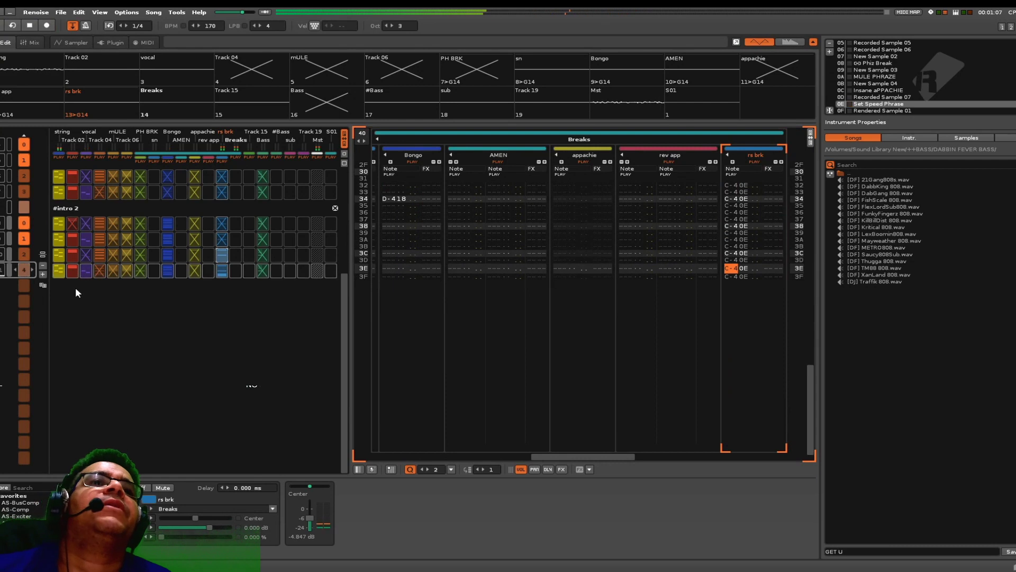
right_click(24, 269)
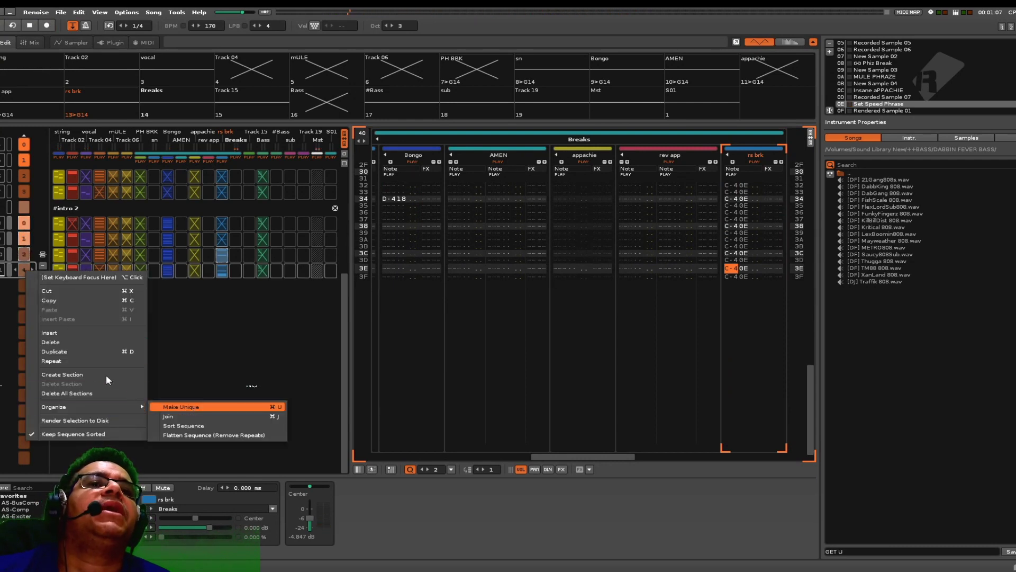
left_click(58, 358)
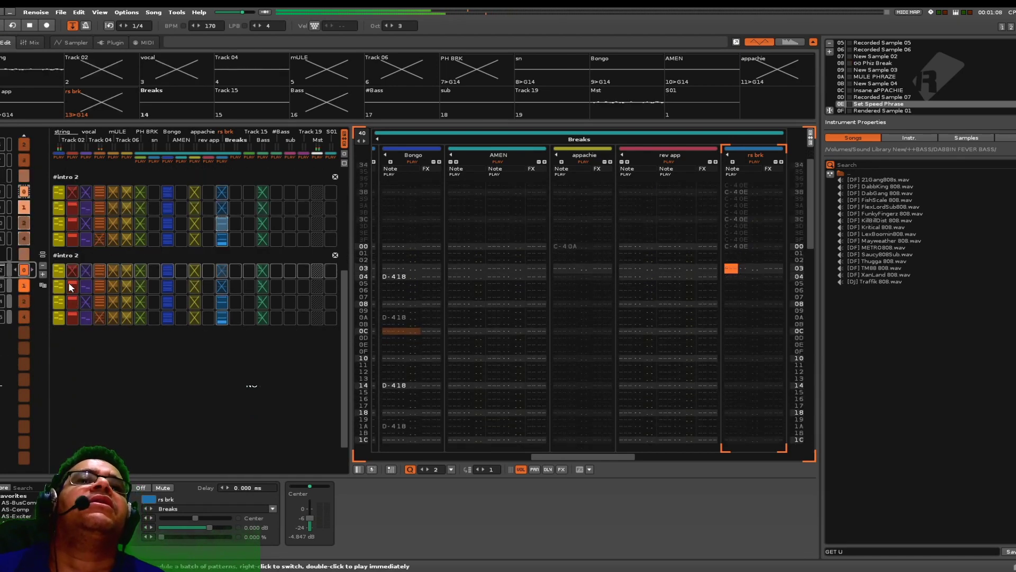
Step: In the new #intro 2 copy, unmute the mULE slots in the first three patterns and the vocal slots in the first and third
left_click(86, 272)
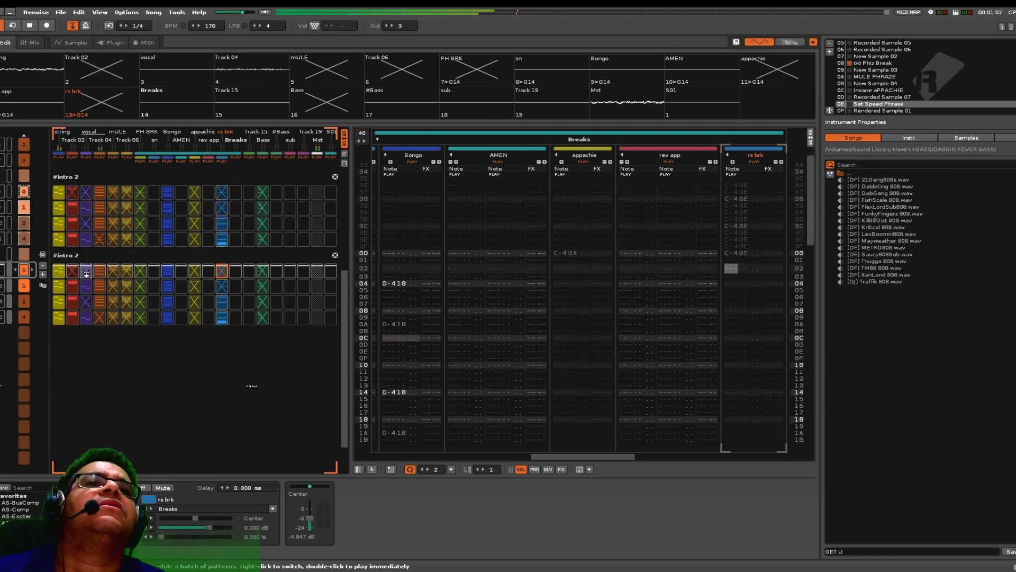
left_click(114, 271)
key("space")
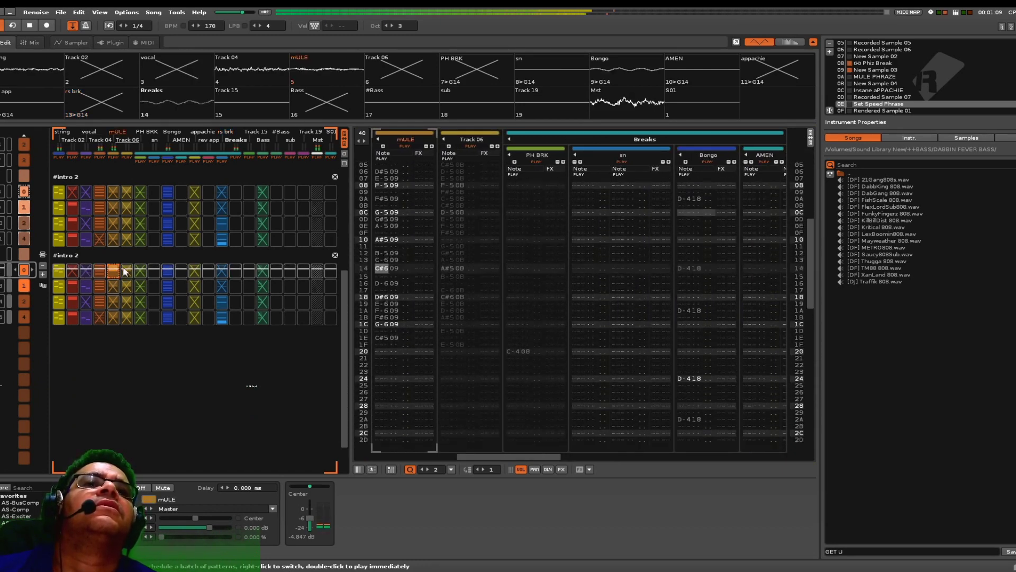
left_click(85, 270)
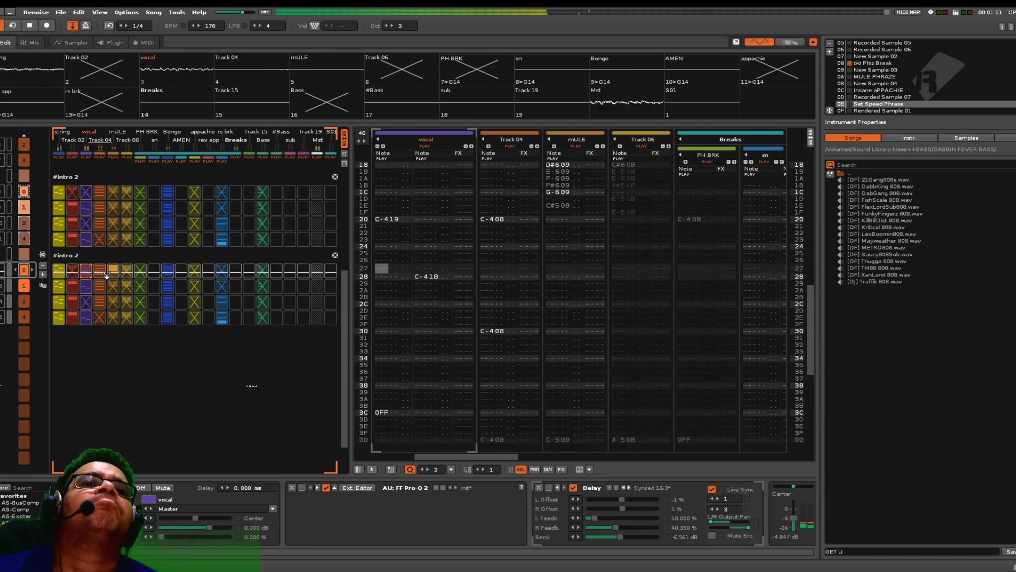
left_click(111, 288)
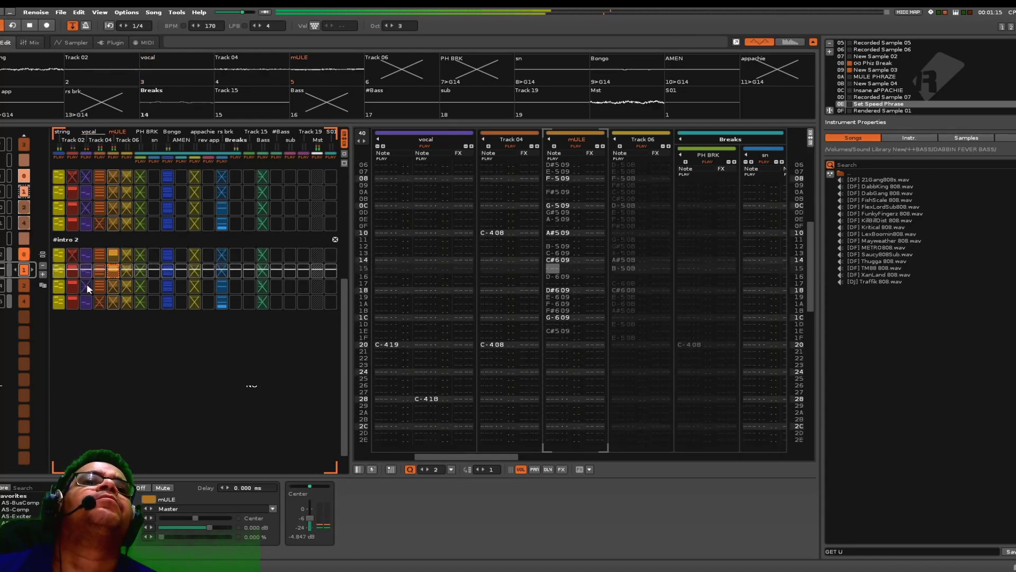
left_click(84, 286)
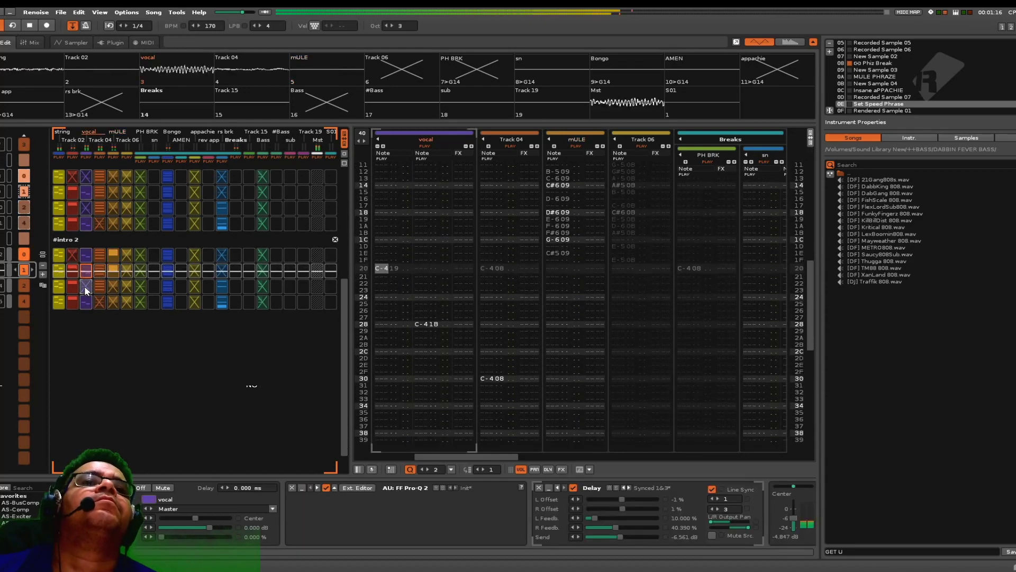
left_click(113, 289)
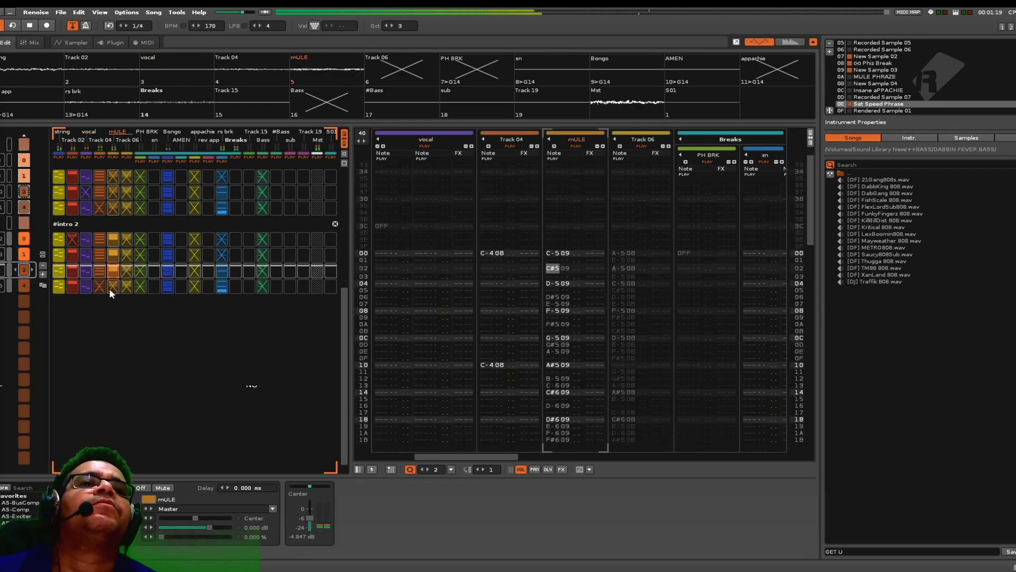
Step: Unmute the rs brk slots in the last section's first two patterns and the Bass slots in its first and third patterns
left_click(222, 240)
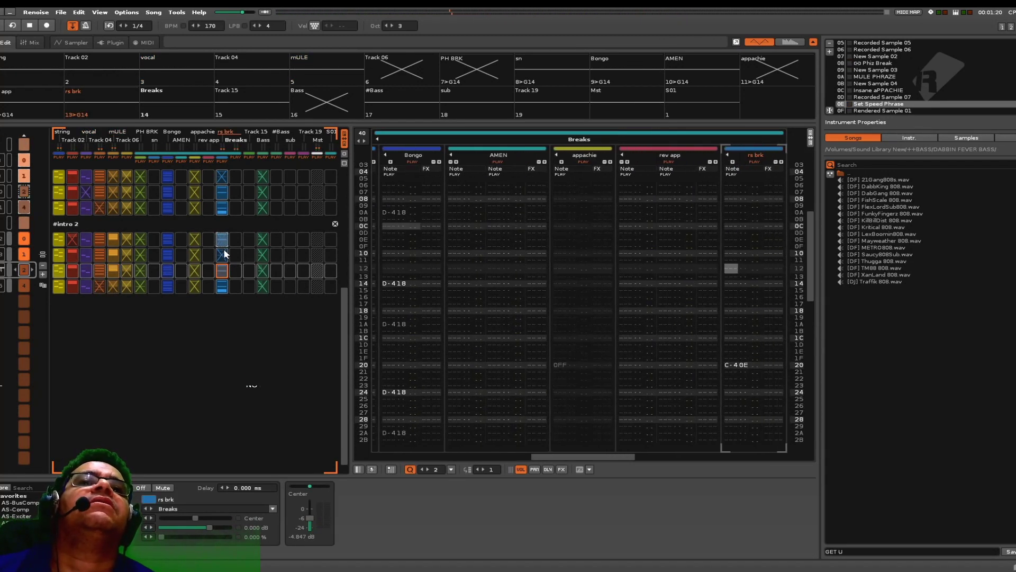
double_click(0, 239)
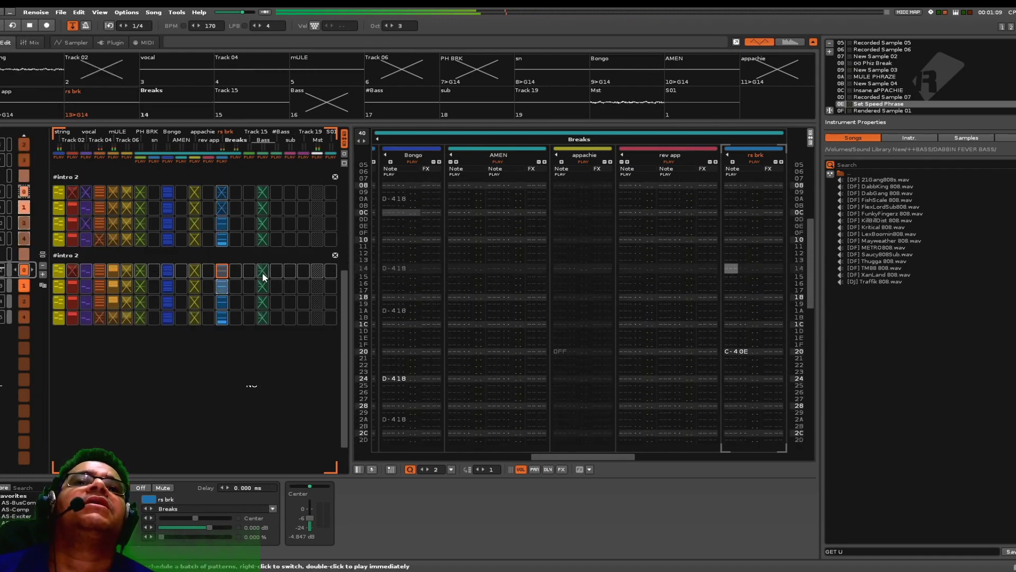
left_click(262, 271)
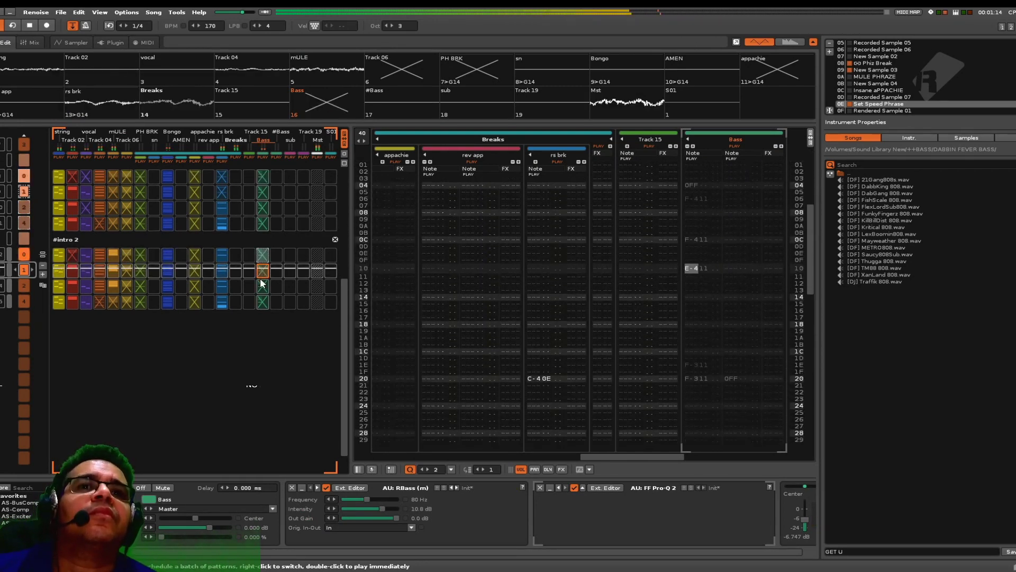
middle_click(261, 283)
middle_click(265, 256)
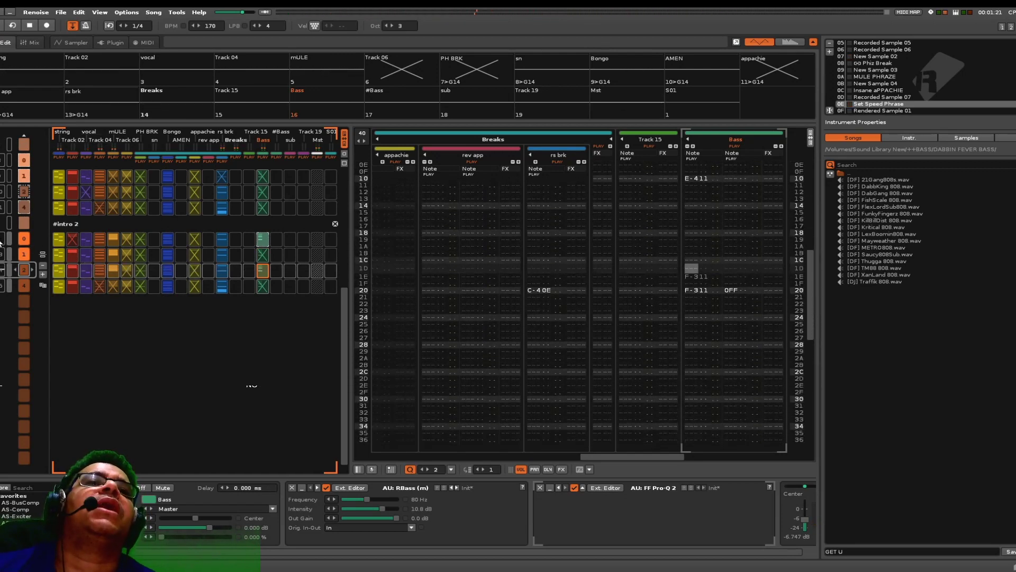
Step: Play the last #intro 2 section from its first pattern and toggle the vocal slot mutes in its second and third patterns
double_click(24, 239)
left_click(88, 289, "alt")
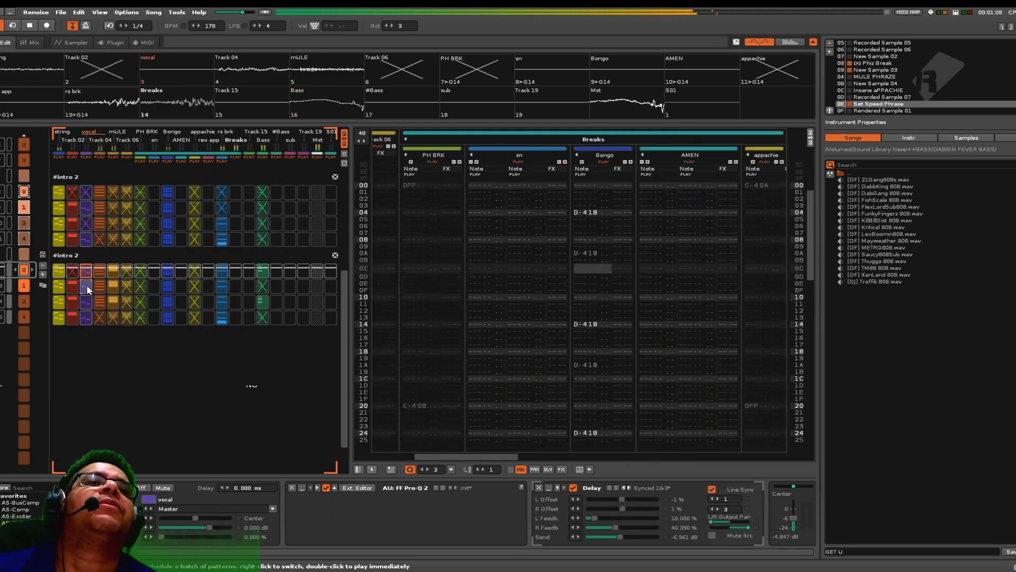
left_click(86, 289, "alt")
left_click(88, 300, "alt")
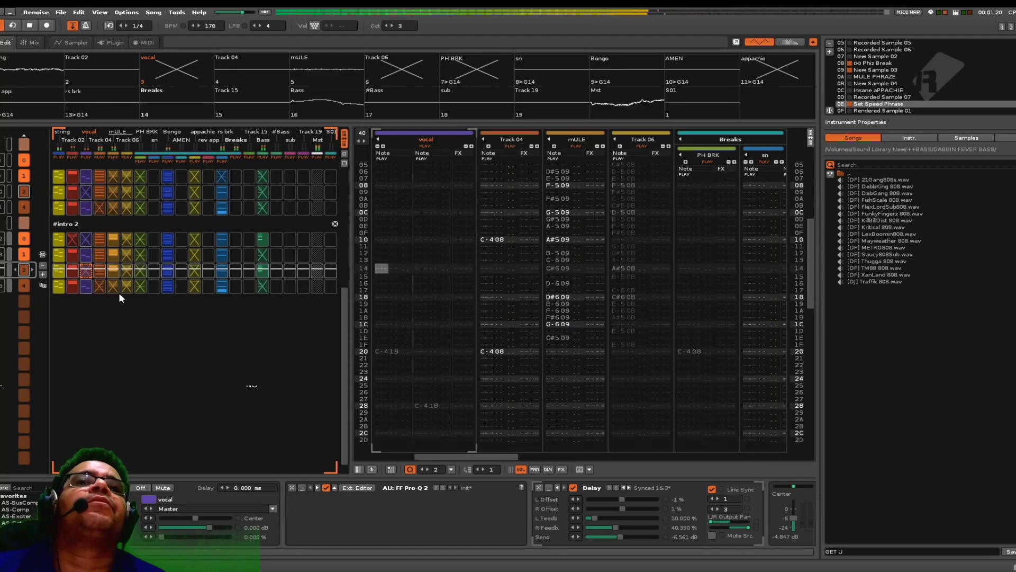
Step: Stop playback and duplicate the pattern range from intro 2's first pattern through the last #intro 2 section's fourth pattern
key("space")
scroll(117, 294, "up", 11)
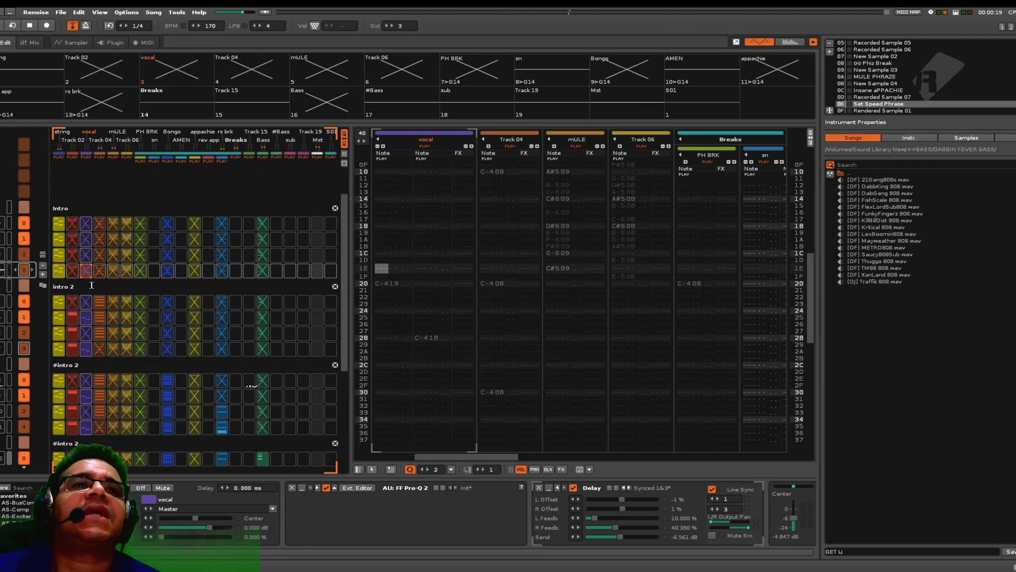
left_click(28, 297)
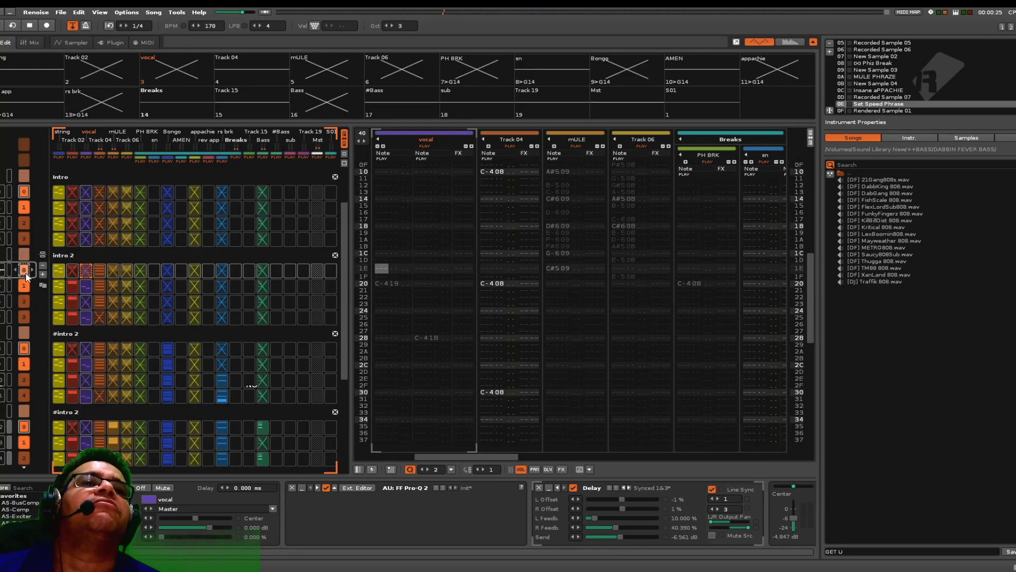
scroll(24, 275, "down", 8)
left_click(23, 318, "shift")
scroll(21, 275, "up", 9)
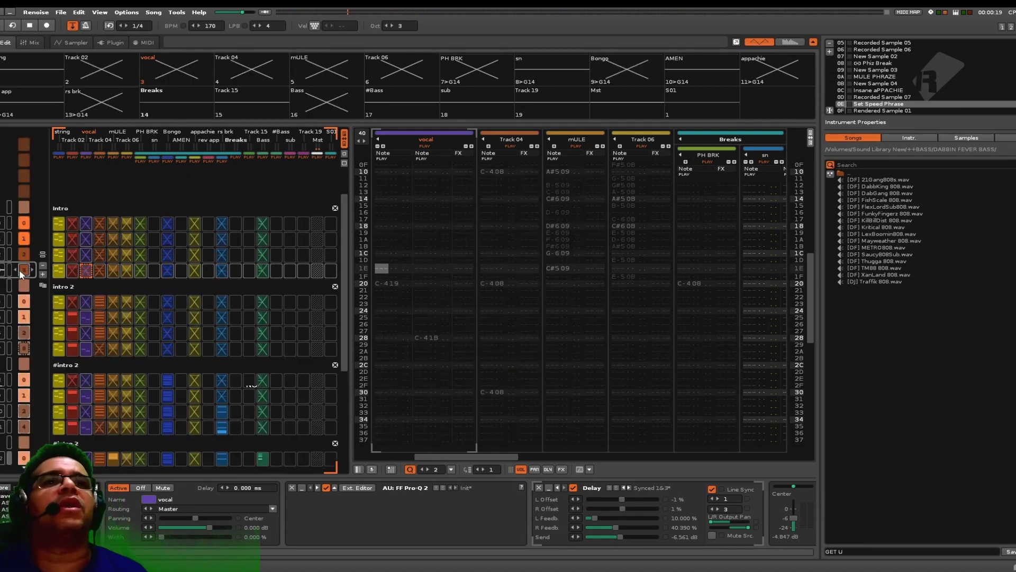
scroll(19, 272, "down", 1)
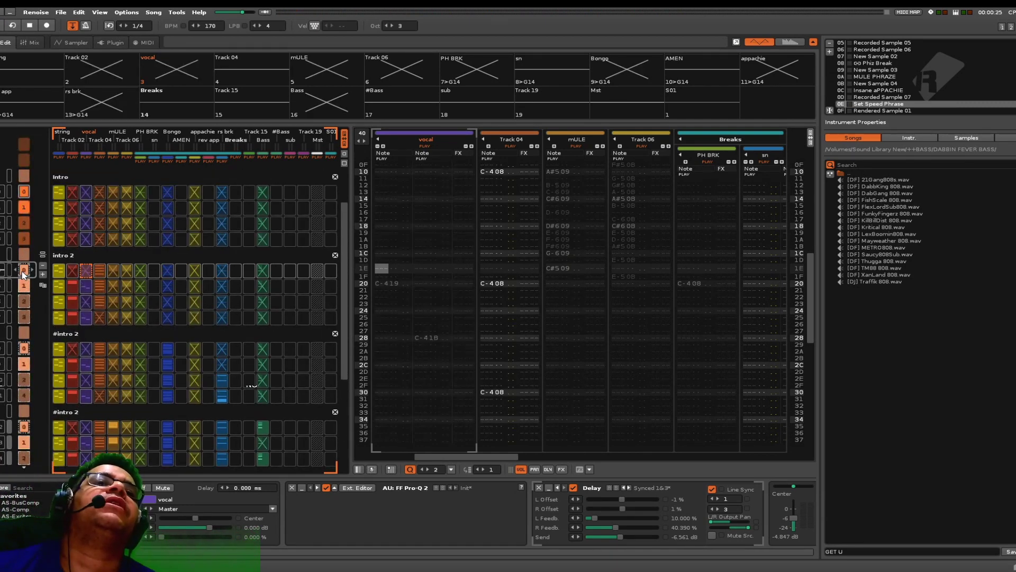
right_click(24, 274)
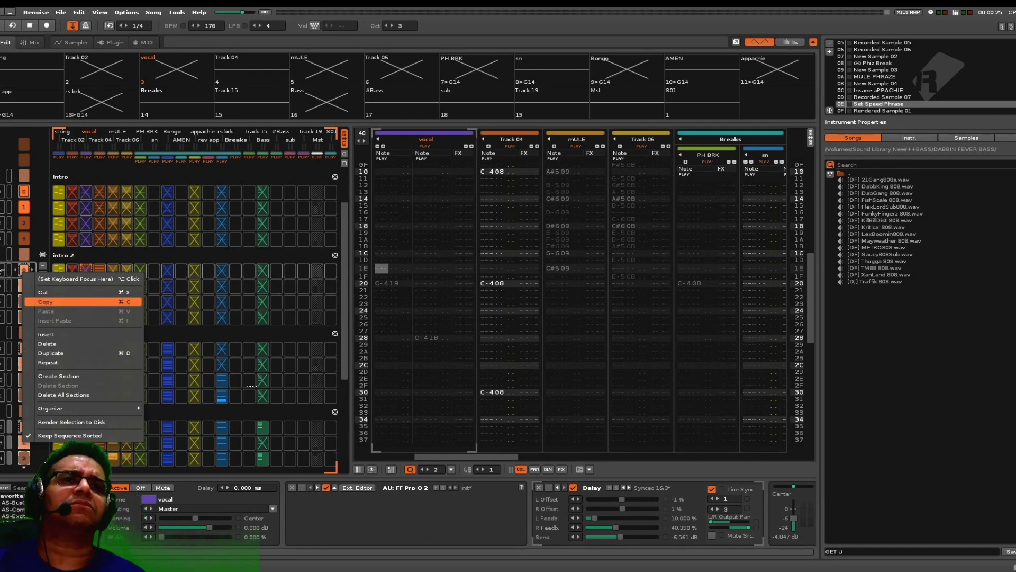
left_click(2, 274)
key("space")
key("space")
right_click(21, 273)
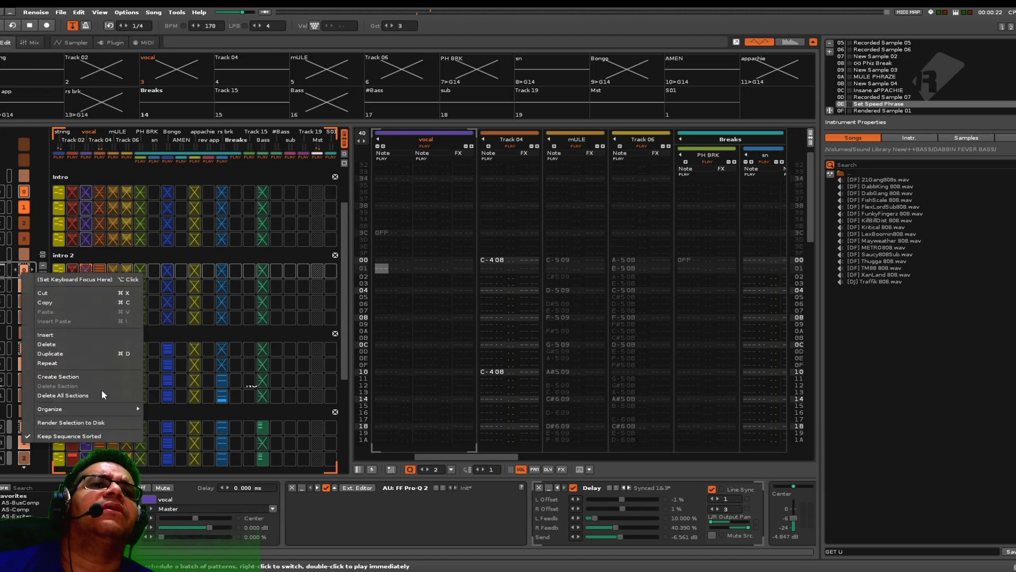
left_click(84, 352)
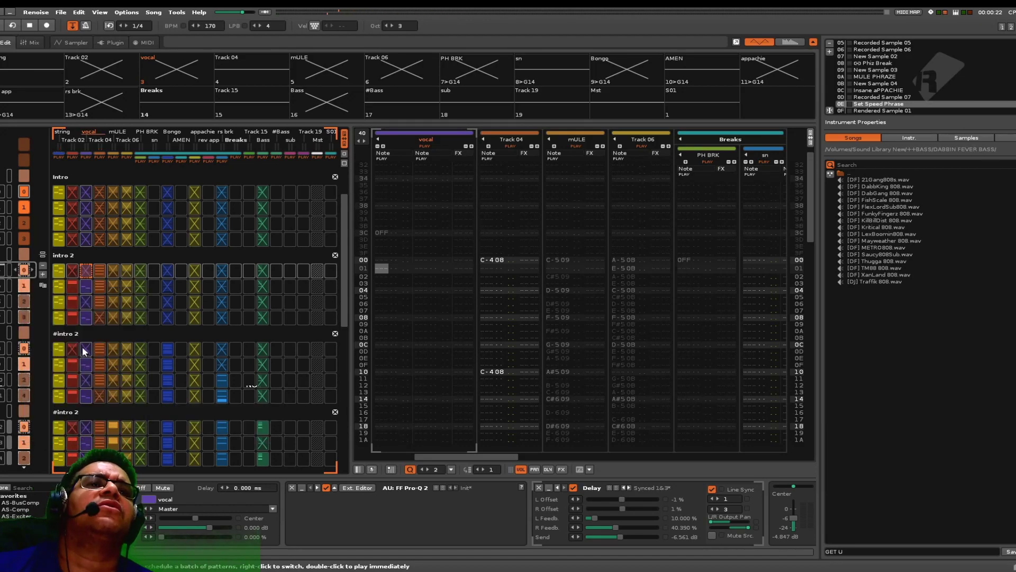
Step: Select the eight sequence patterns spanning the intro 2 section and the first #intro 2 section
scroll(82, 348, "down", 18)
scroll(82, 349, "up", 20)
scroll(71, 321, "down", 2)
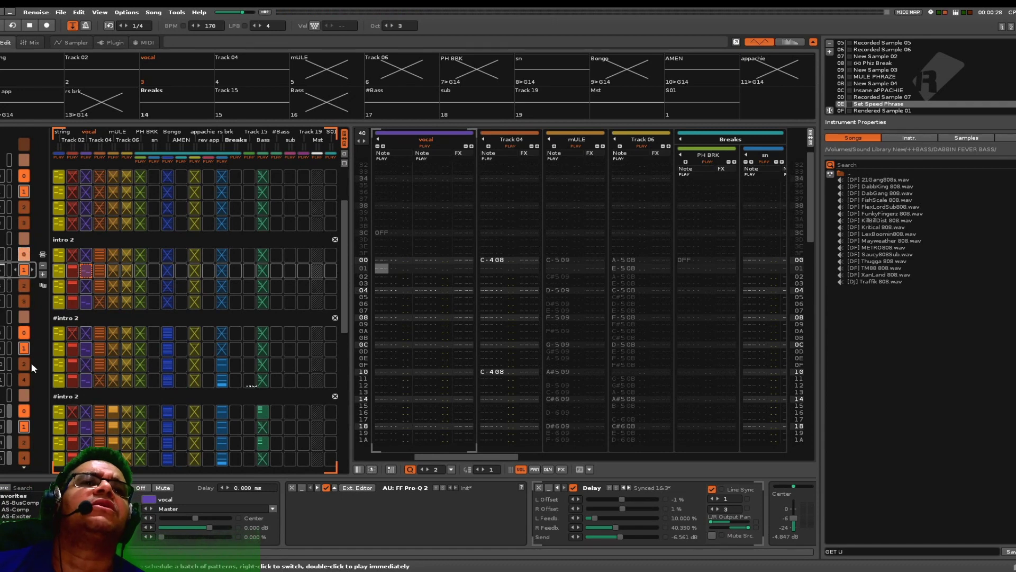
left_click(26, 378, "shift")
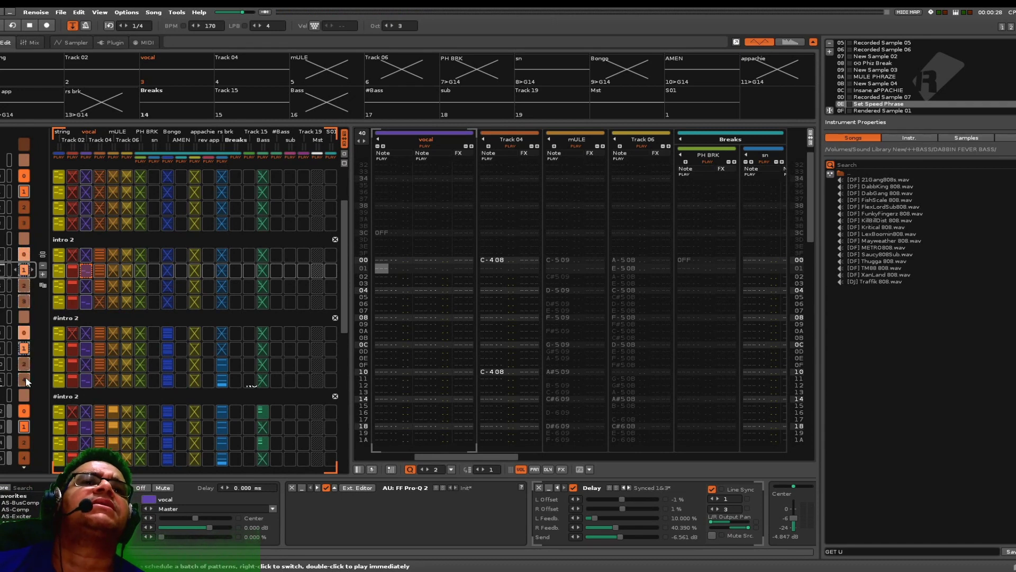
Step: Try repeating the selected eight patterns in the sequence, and undo the repeat
double_click(2, 255)
right_click(27, 272)
left_click(96, 366)
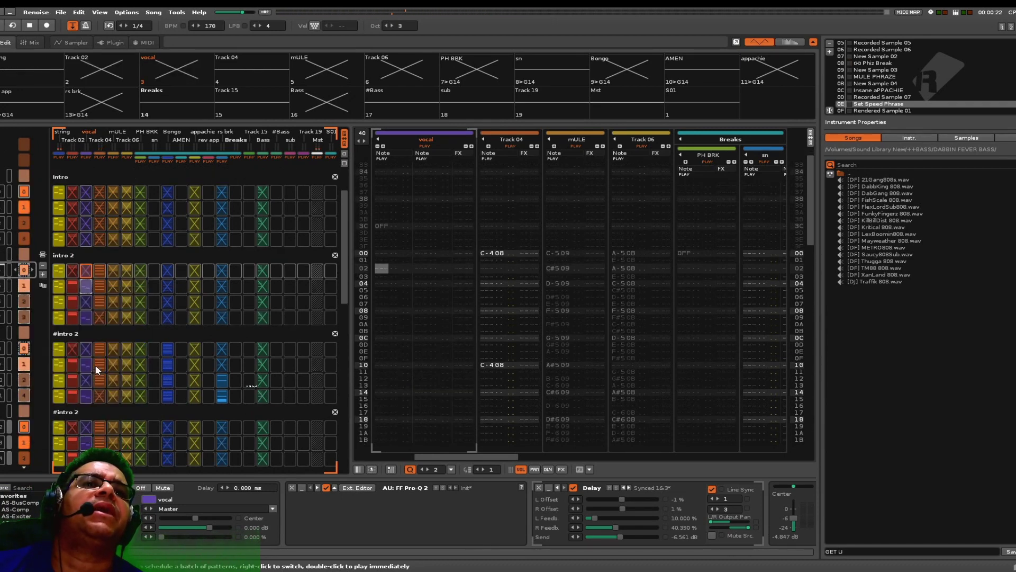
key("ctrl+z")
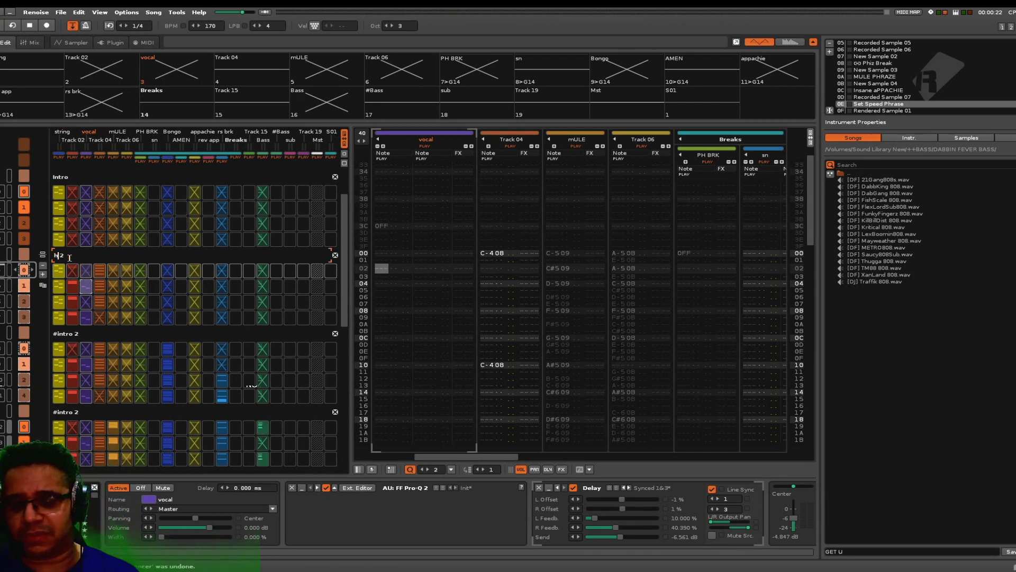
Step: Rename the intro 2 section to "hello 2" and repeat the selected eight patterns below the selection
key("Return")
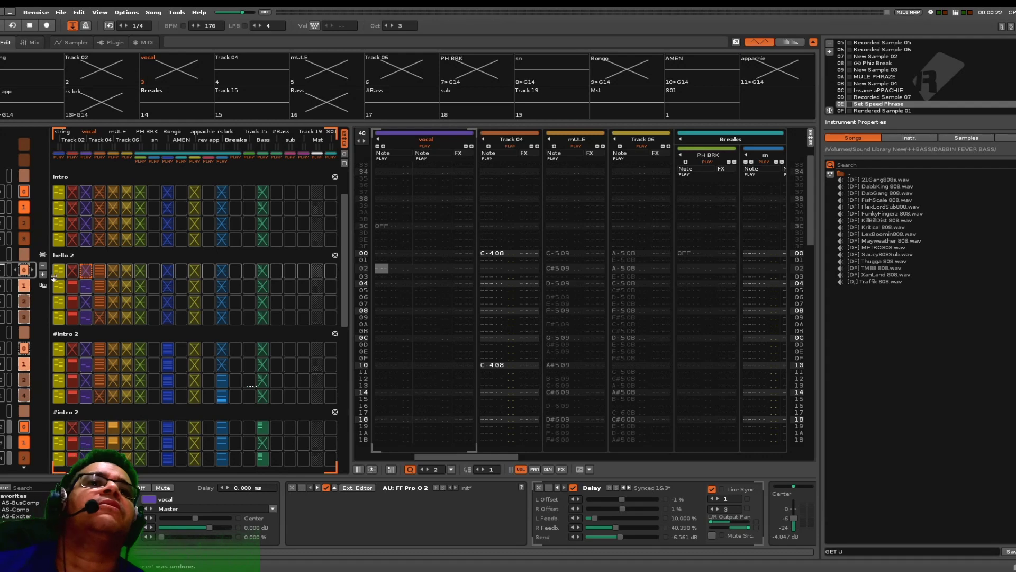
right_click(25, 279)
left_click(71, 366)
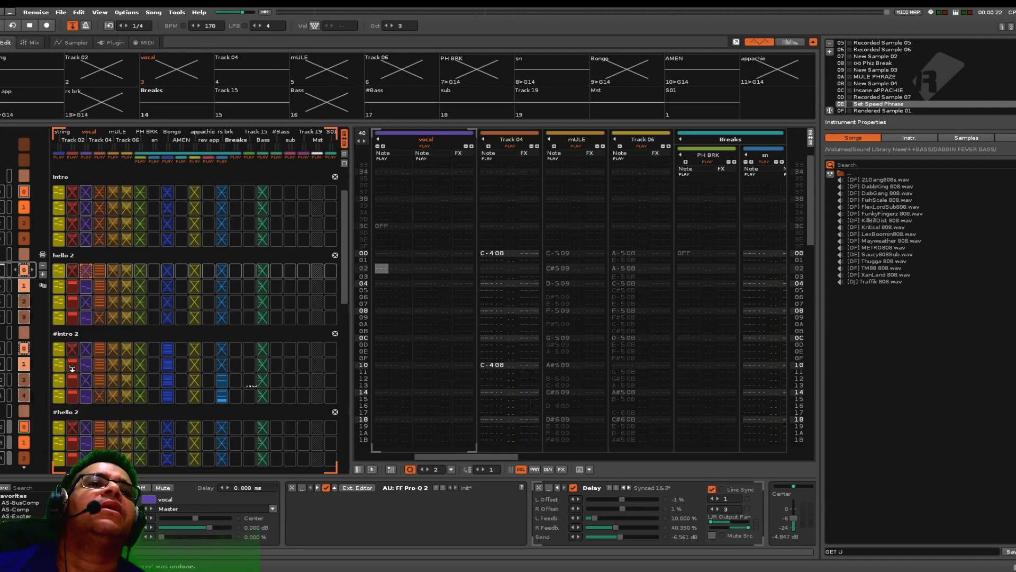
Step: Review the hello 2, #intro 2 and #hello 2 sections along the sequence and hide the pattern matrix
scroll(115, 348, "down", 6)
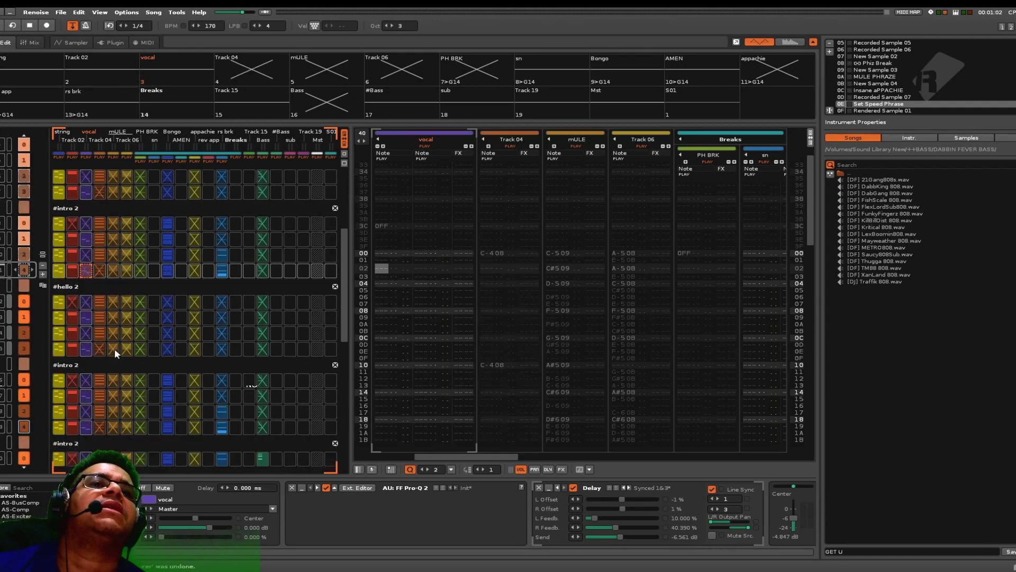
scroll(114, 348, "up", 8)
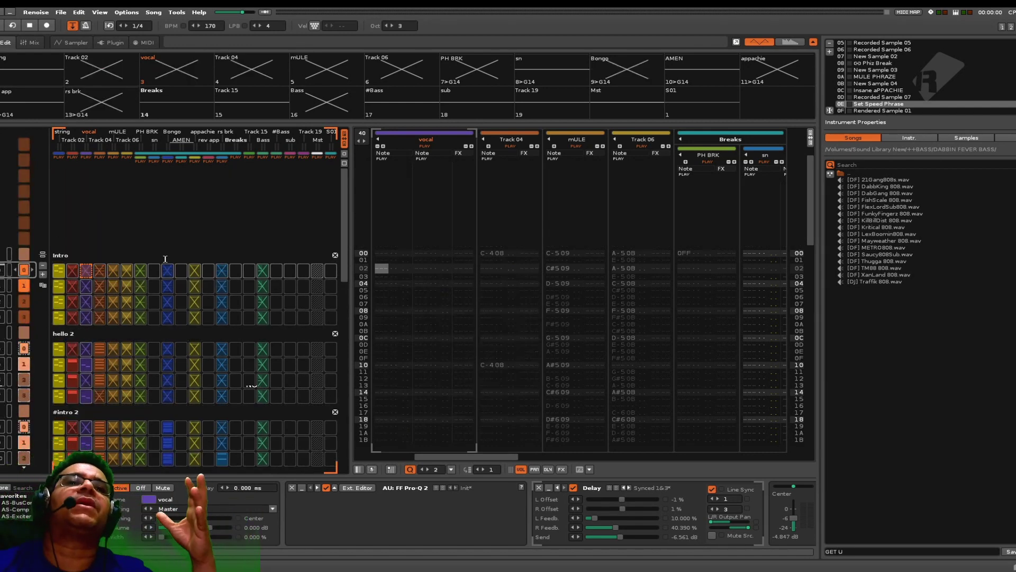
right_click(32, 289)
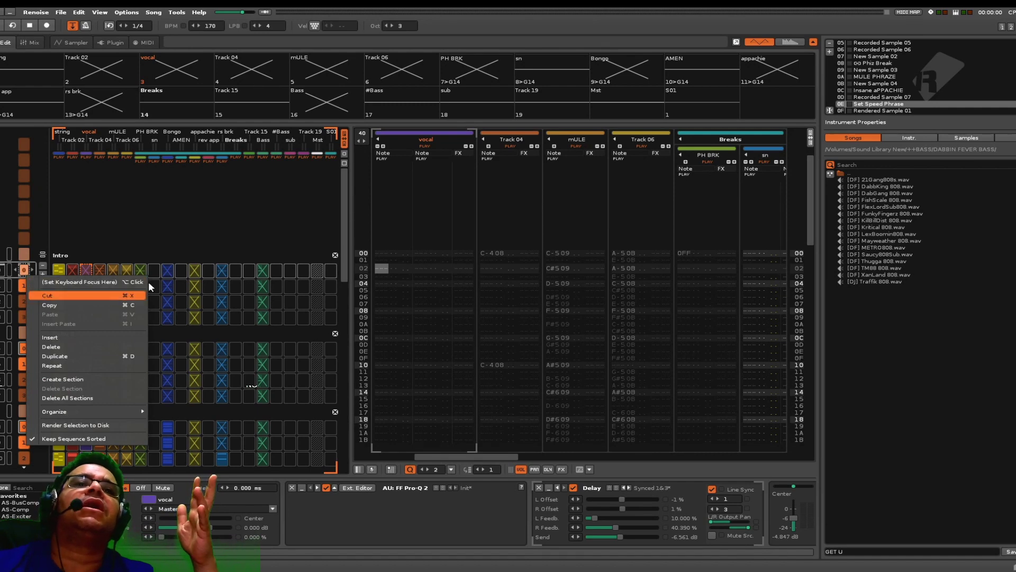
left_click(179, 228)
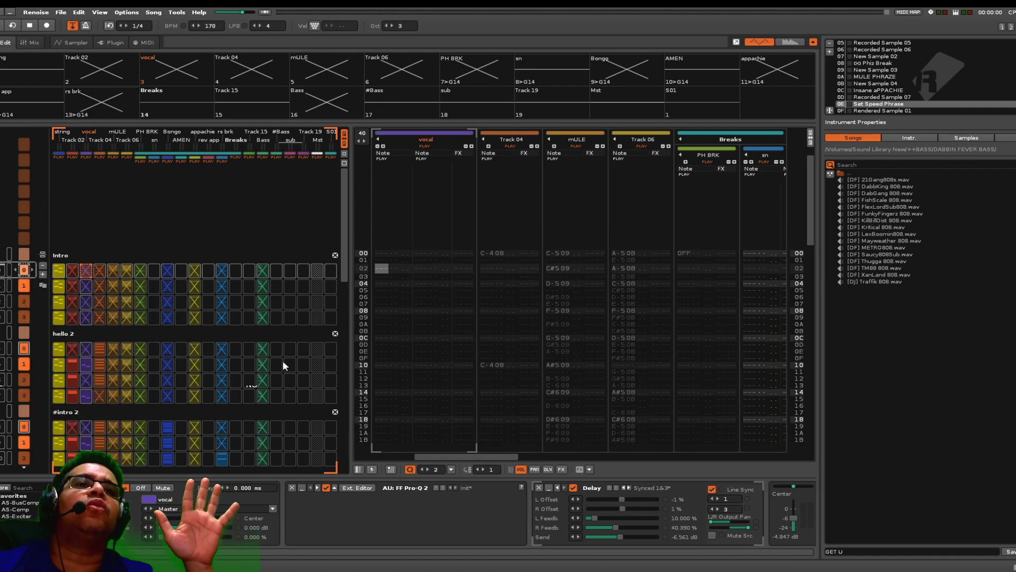
scroll(284, 362, "down", 6)
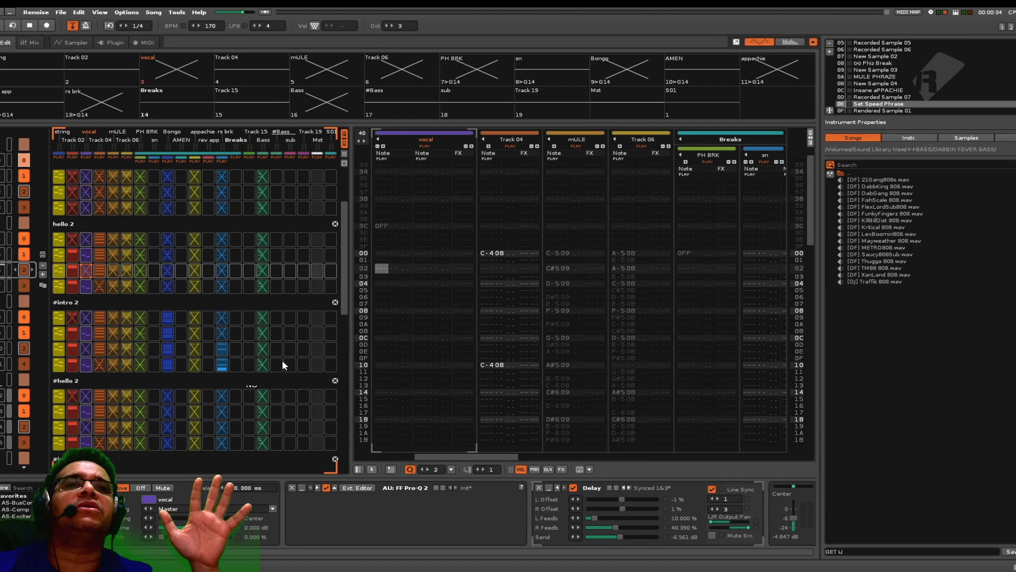
key("ctrl+Down")
key("ctrl+Down")
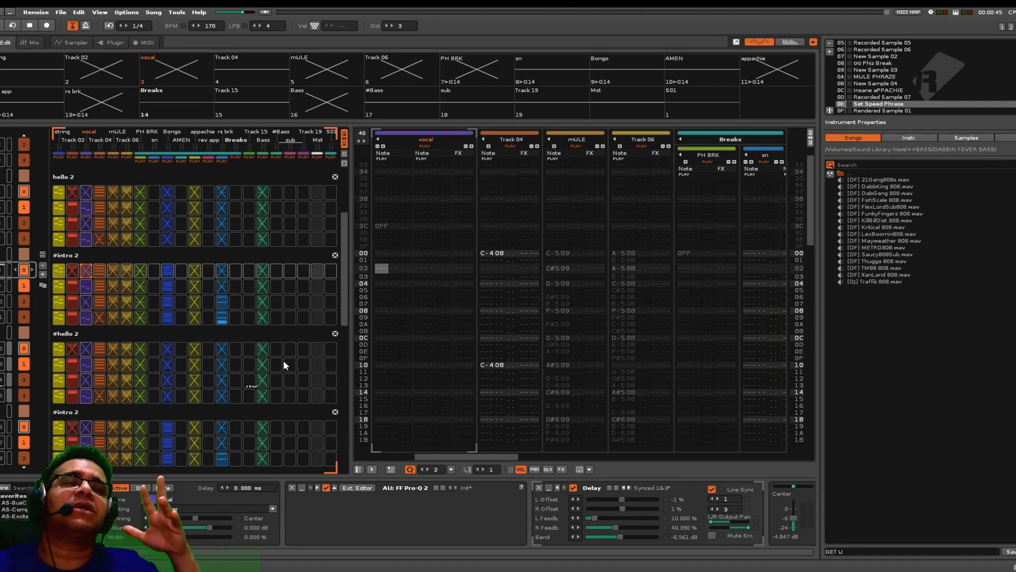
left_click(346, 144)
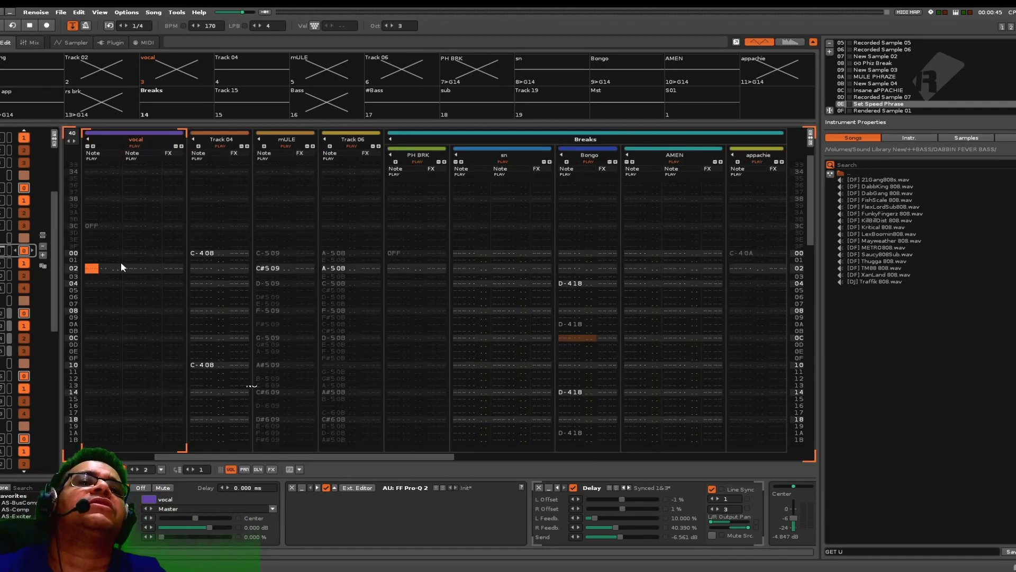